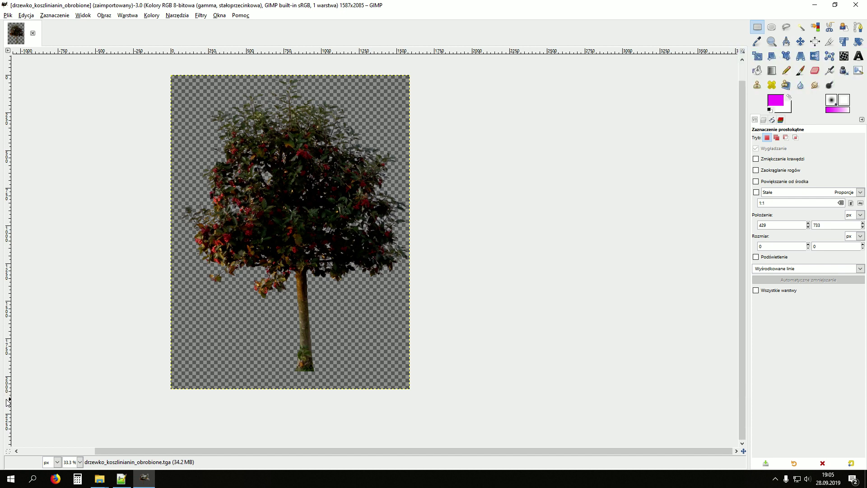
Add a vertical trunk guide, rotate the tree layer 3.13° about its base, and shift it onto the guide.
left_click_drag(9, 404, 307, 371)
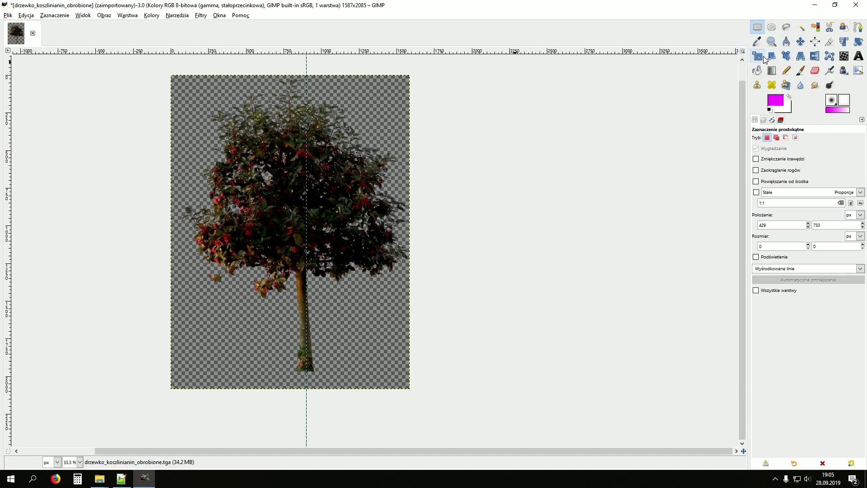
left_click(858, 41)
left_click(311, 358)
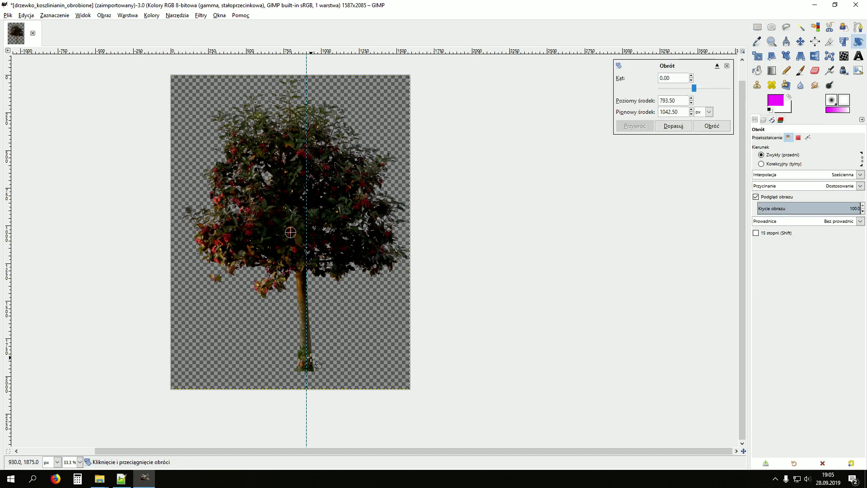
left_click_drag(290, 232, 308, 359)
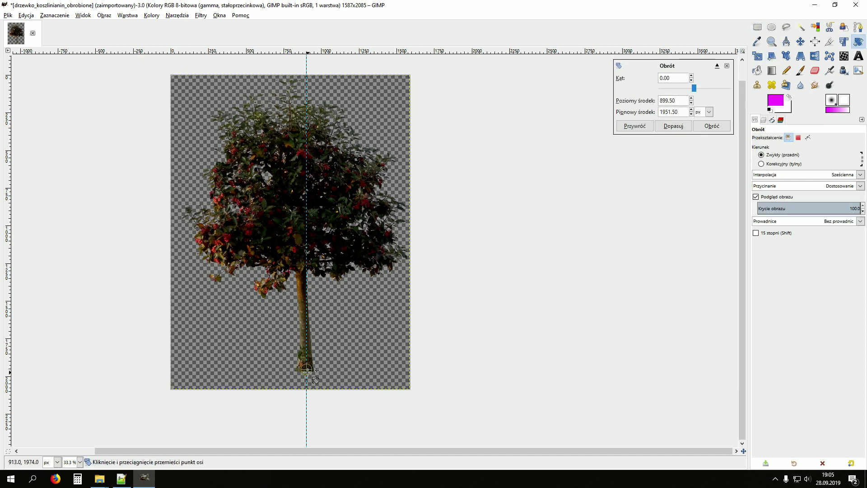
left_click_drag(315, 225, 324, 223)
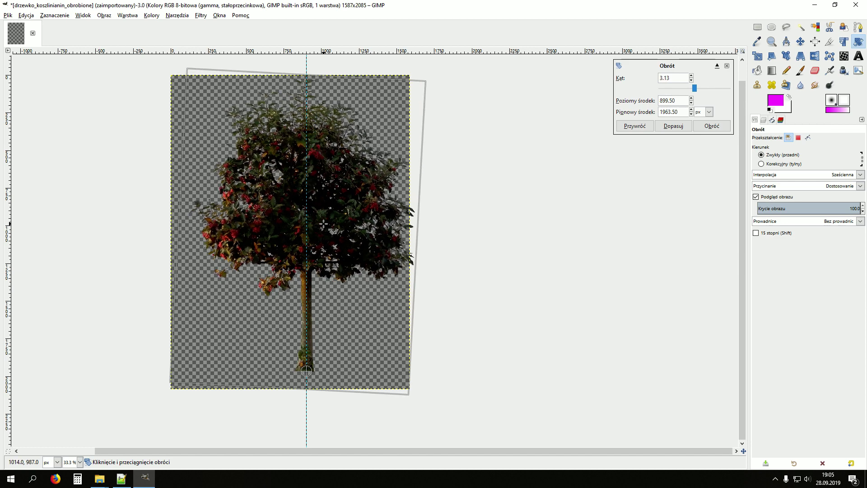
left_click(713, 125)
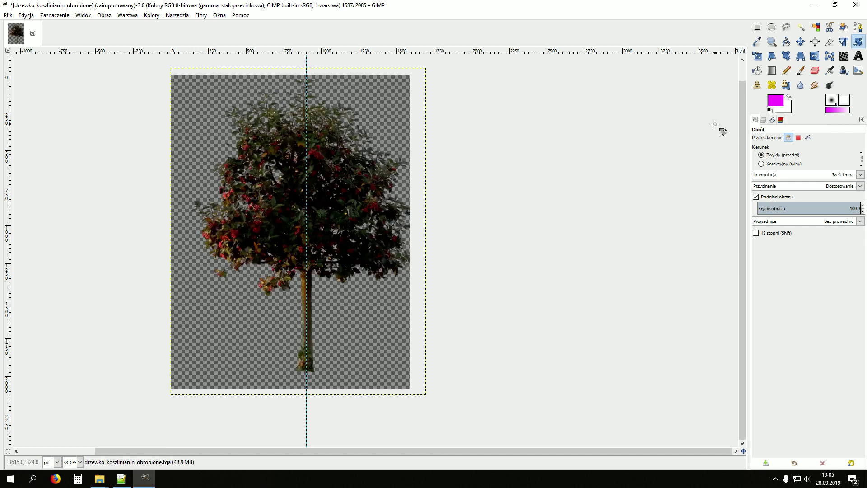
left_click(800, 42)
left_click_drag(346, 227, 317, 227)
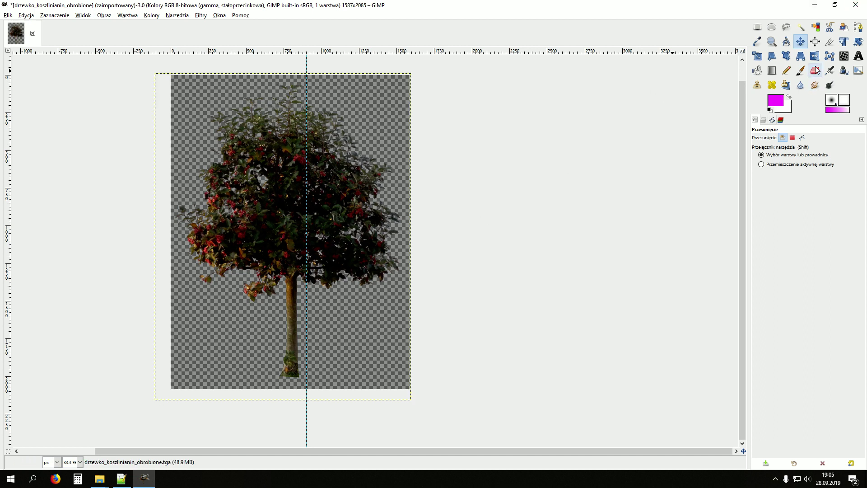
Crop the tree layer tightly around the upright tree to roughly 1566×1965 pixels.
left_click(829, 42)
left_click_drag(403, 375, 174, 80)
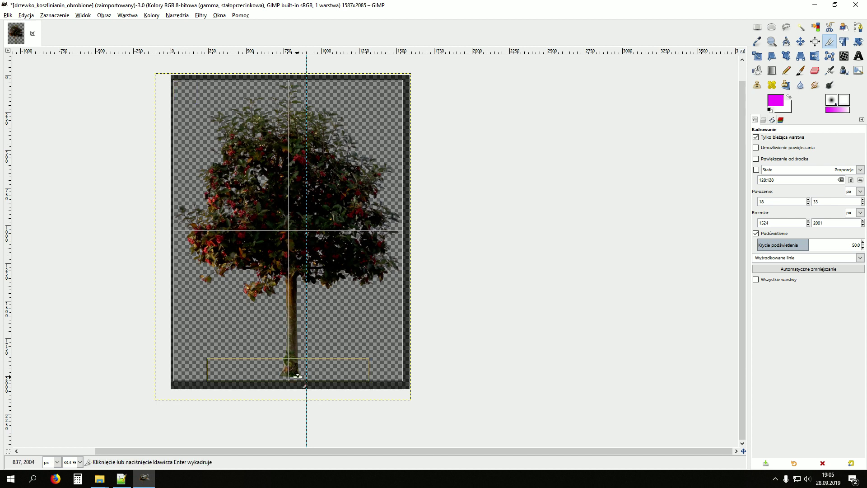
left_click_drag(306, 381, 303, 375)
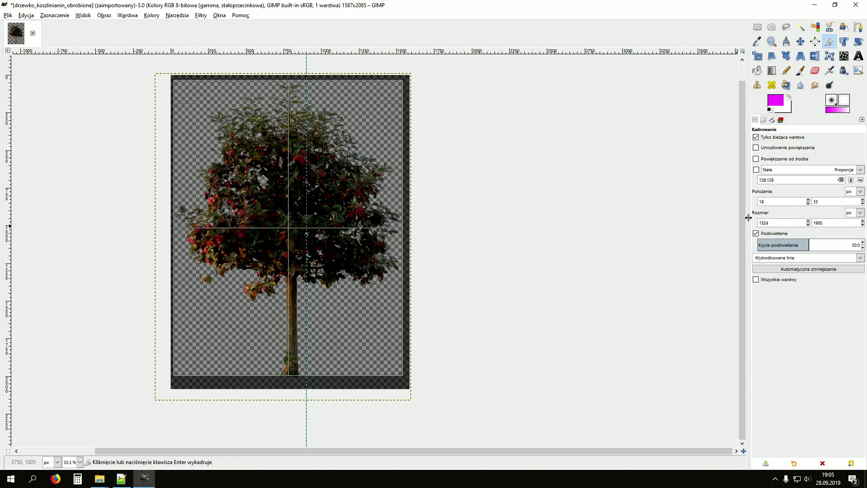
left_click(810, 259)
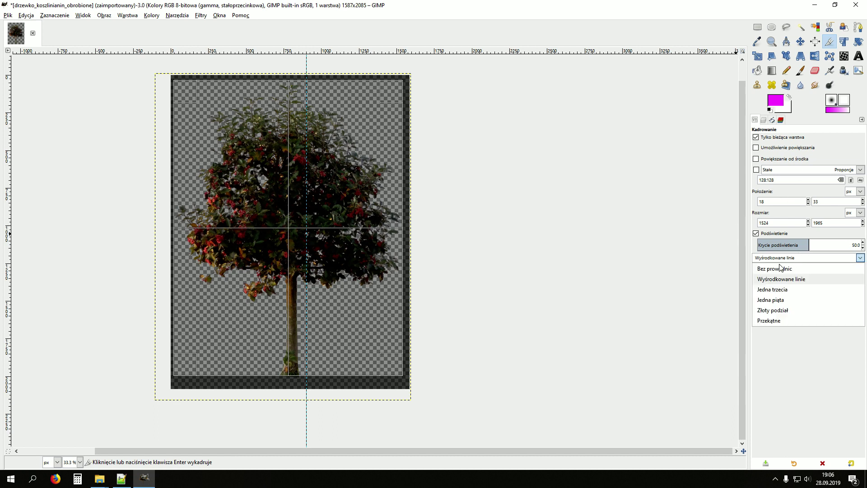
left_click(750, 246)
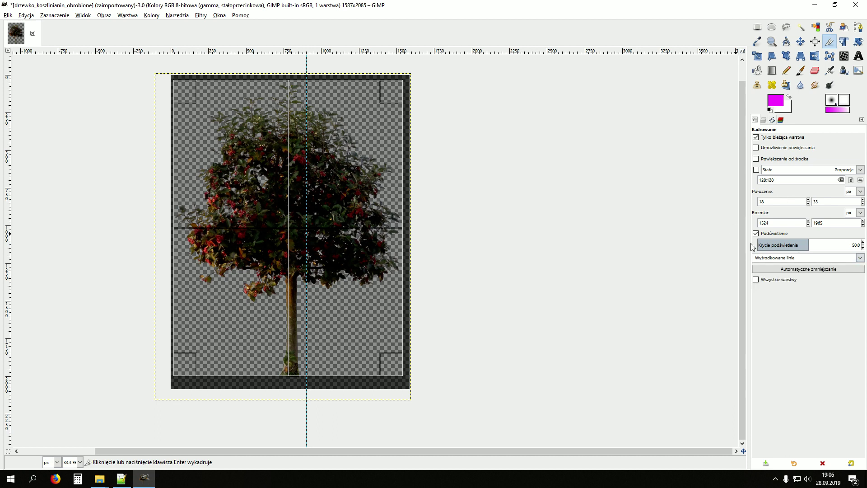
left_click_drag(409, 210, 403, 219)
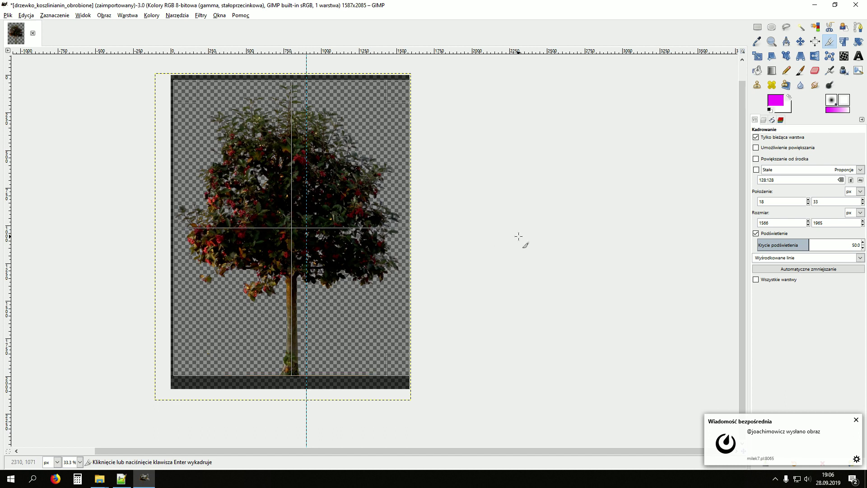
key("Return")
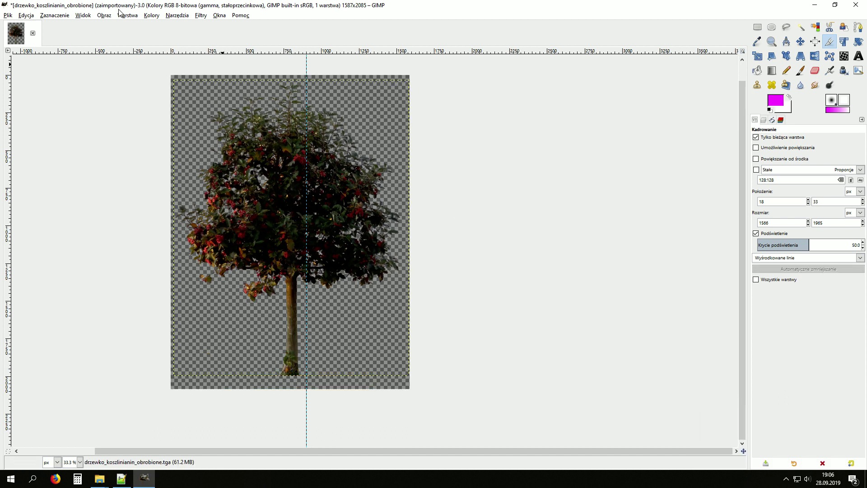
left_click(103, 16)
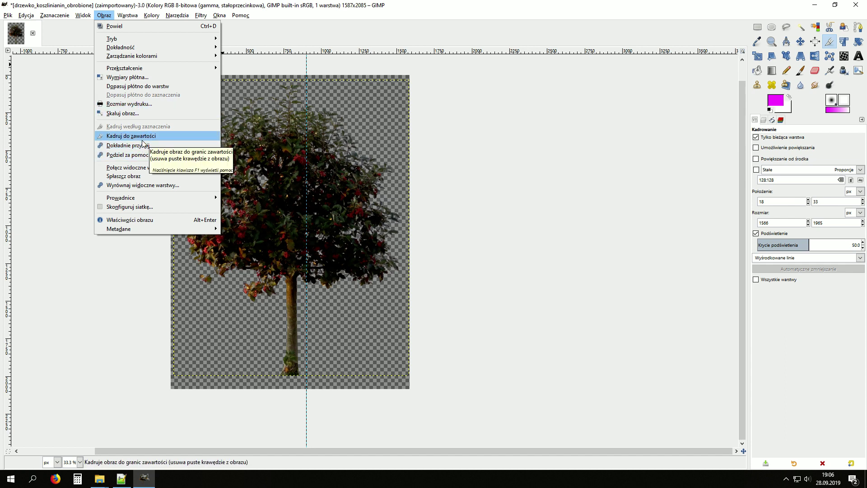
Fit the canvas to the cropped tree layer, making the image 1566×1965 pixels.
left_click(138, 86)
scroll(291, 185, "up", 1)
scroll(294, 199, "down", 1)
scroll(302, 354, "up", 2)
scroll(294, 320, "down", 1)
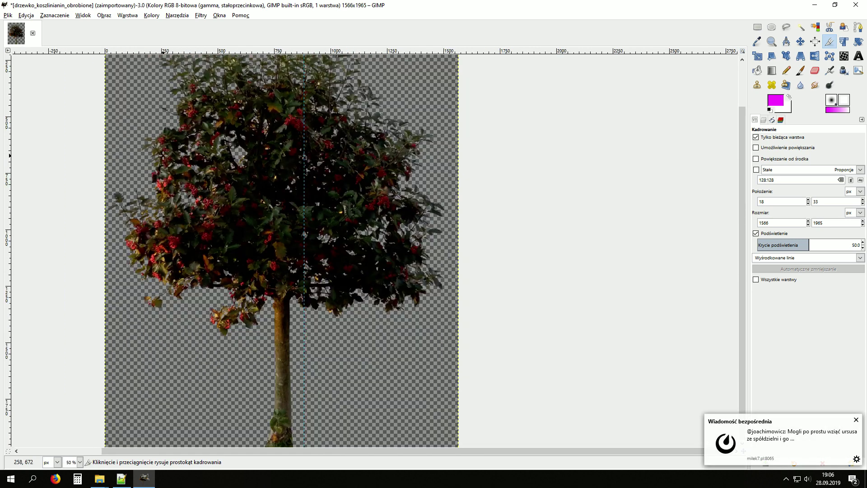
scroll(163, 155, "up", 2)
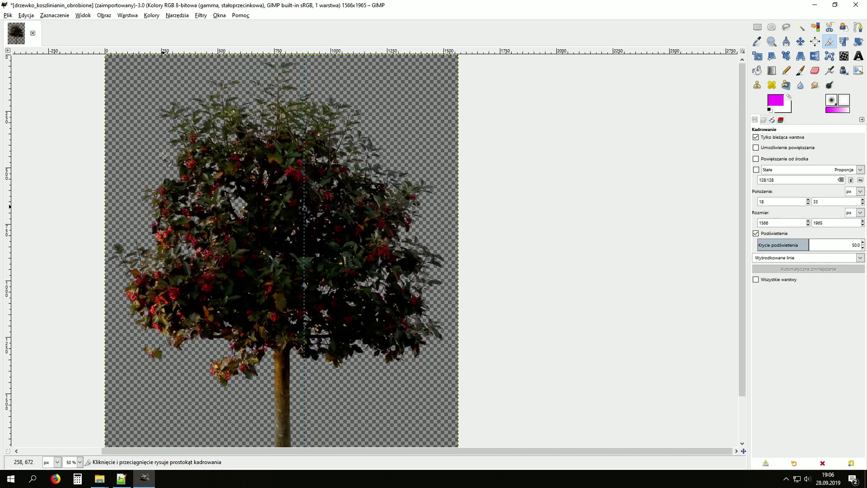
left_click(104, 17)
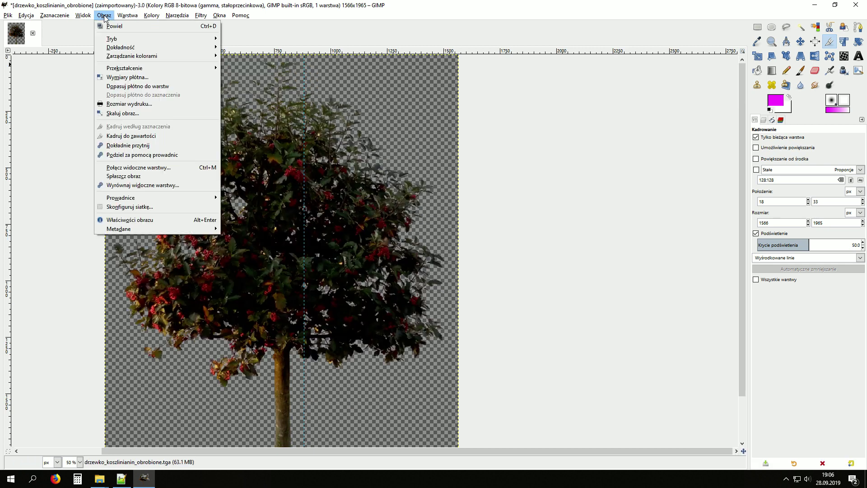
Scale the image to 512×1024 pixels and bring up the Layers list.
left_click(128, 114)
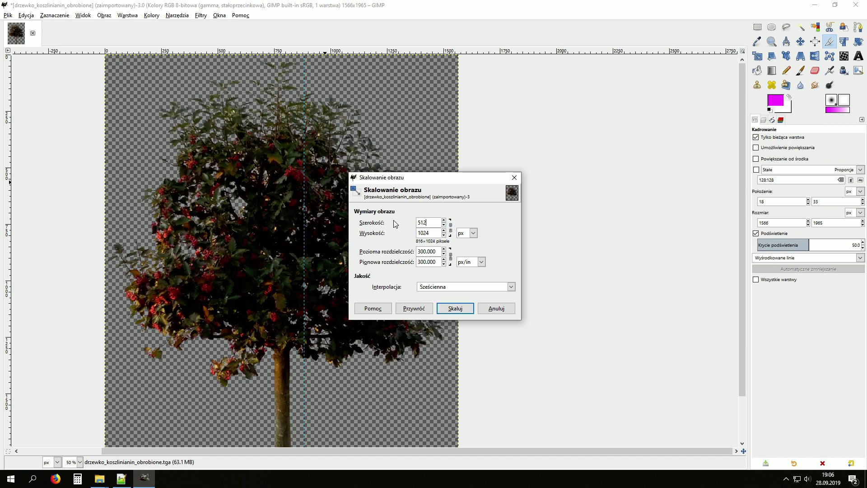
left_click(454, 308)
scroll(253, 294, "up", 2)
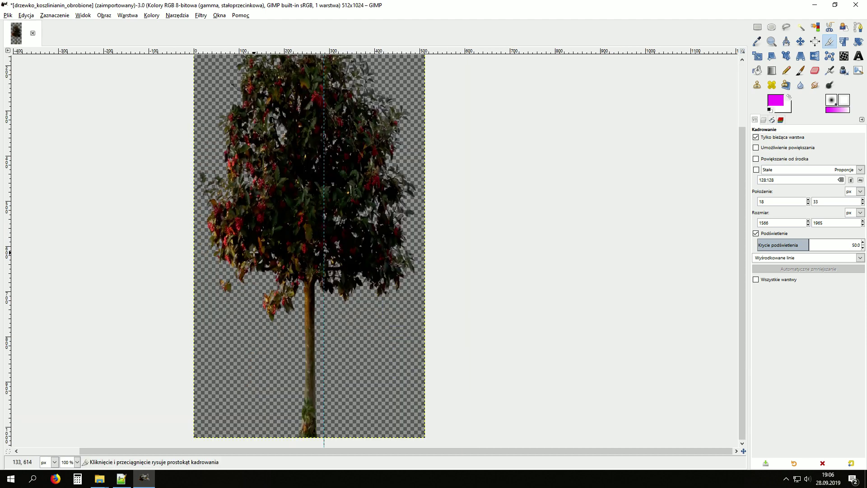
scroll(254, 252, "up", 2)
scroll(254, 252, "up", 1)
scroll(289, 226, "down", 5)
scroll(302, 264, "up", 2)
scroll(302, 264, "up", 5)
scroll(302, 264, "up", 3)
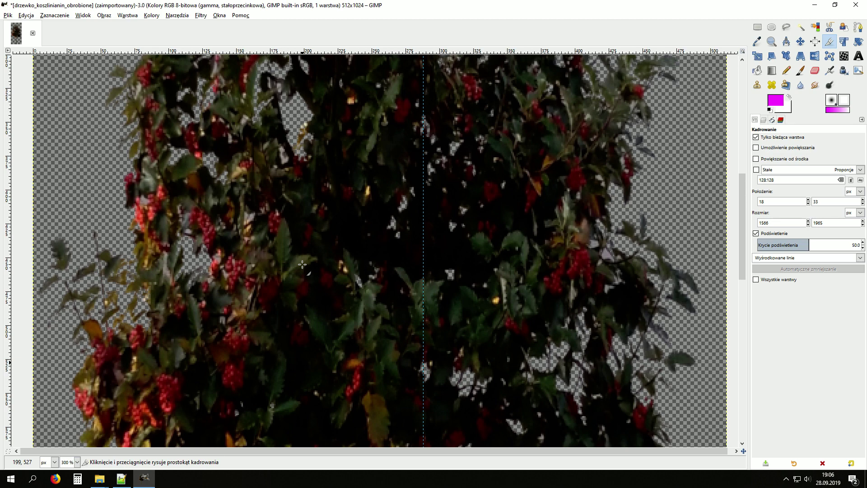
scroll(354, 228, "down", 2)
left_click(763, 120)
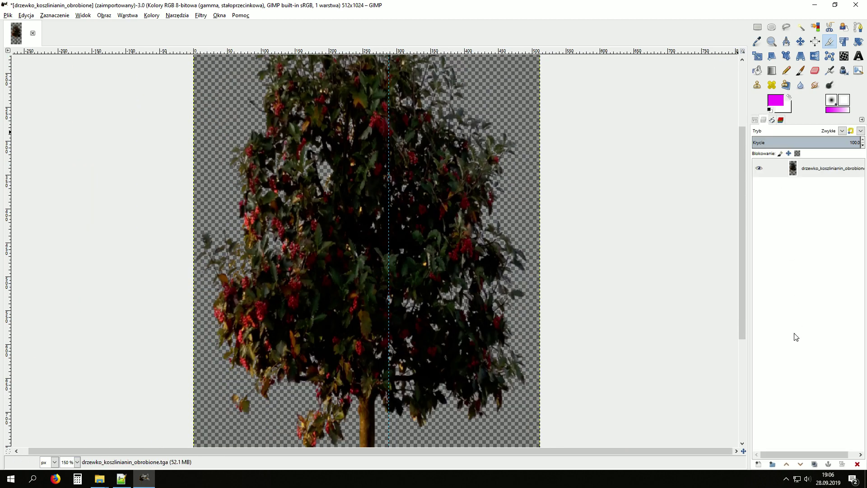
Add a foreground-magenta layer named 'syf' beneath the tree layer, then reselect the tree layer.
left_click(757, 466)
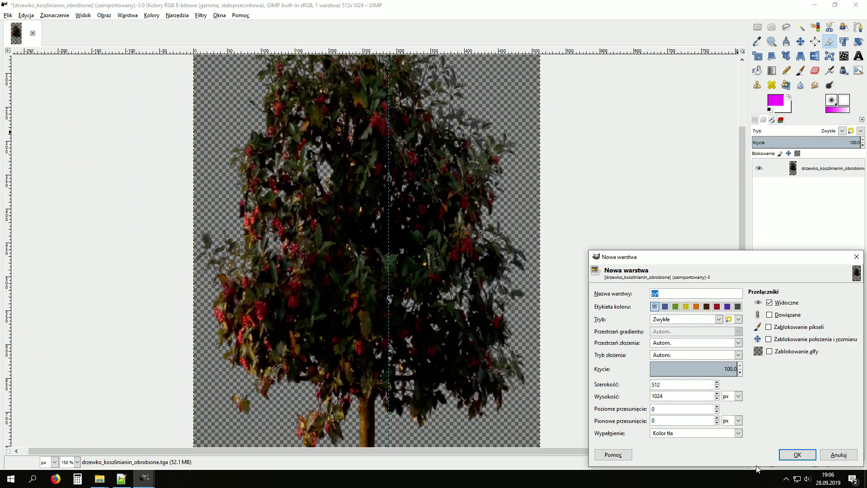
left_click(695, 433)
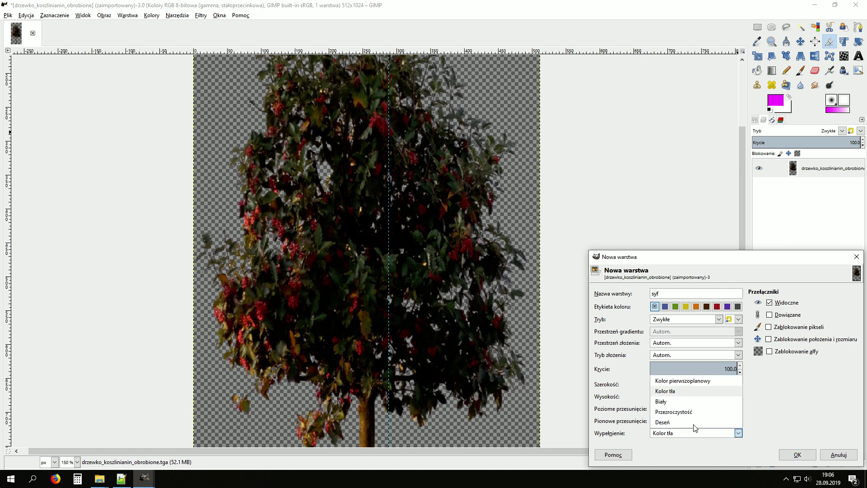
left_click(679, 381)
left_click(798, 455)
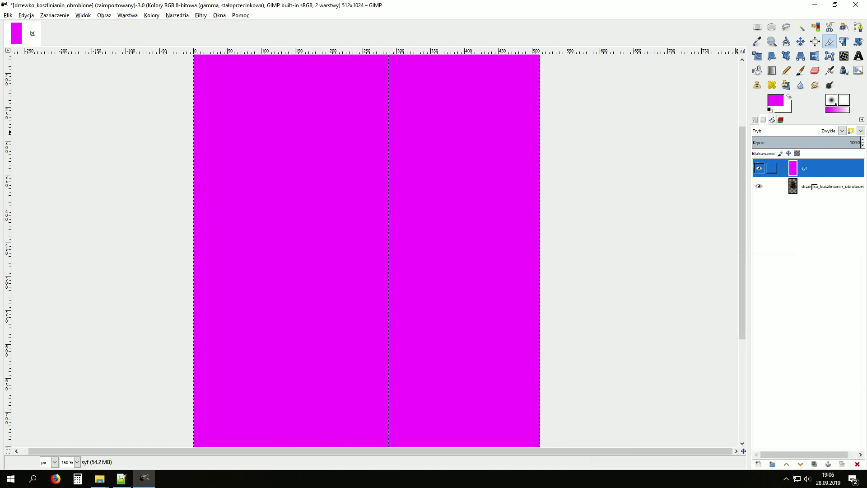
left_click_drag(813, 174, 813, 199)
left_click(811, 168)
scroll(351, 197, "up", 1)
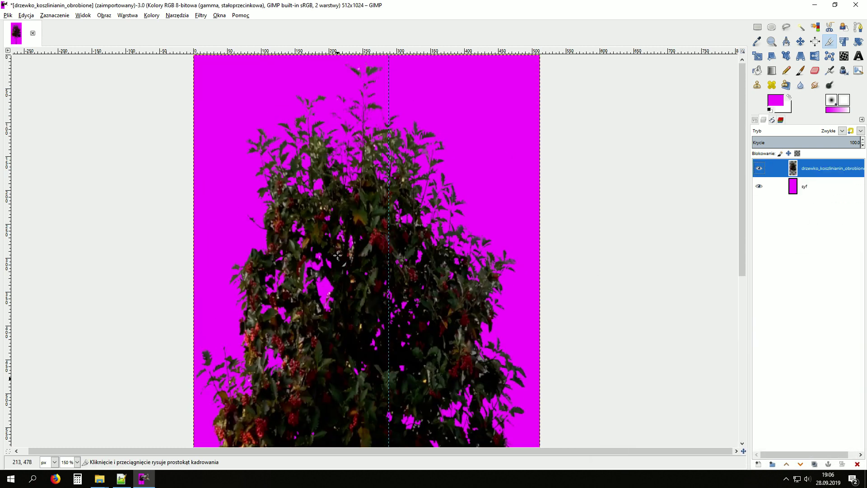
scroll(351, 197, "up", 1)
scroll(353, 204, "down", 5)
scroll(358, 200, "down", 2)
scroll(357, 200, "up", 2)
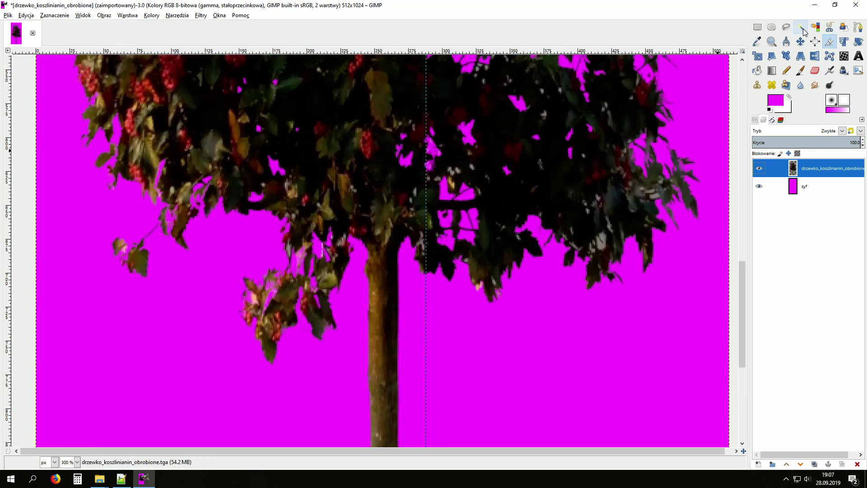
Select the magenta background by colour, using Composite instead of alpha.
left_click(755, 120)
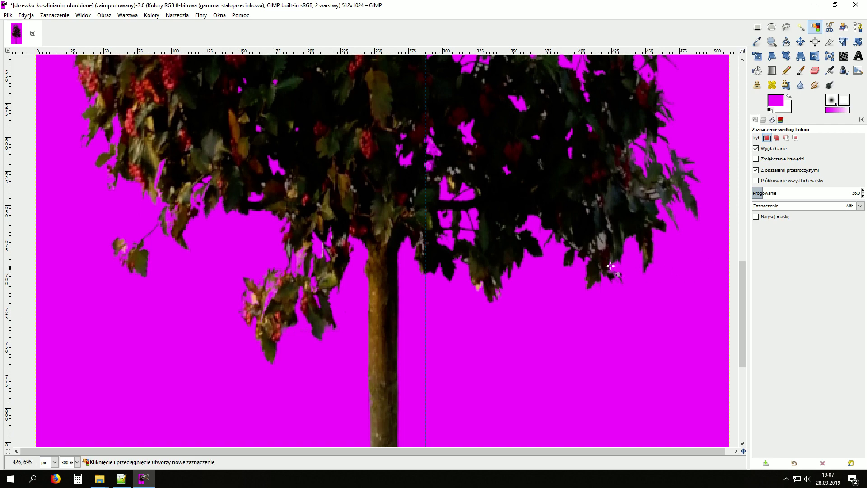
left_click_drag(603, 241, 605, 253)
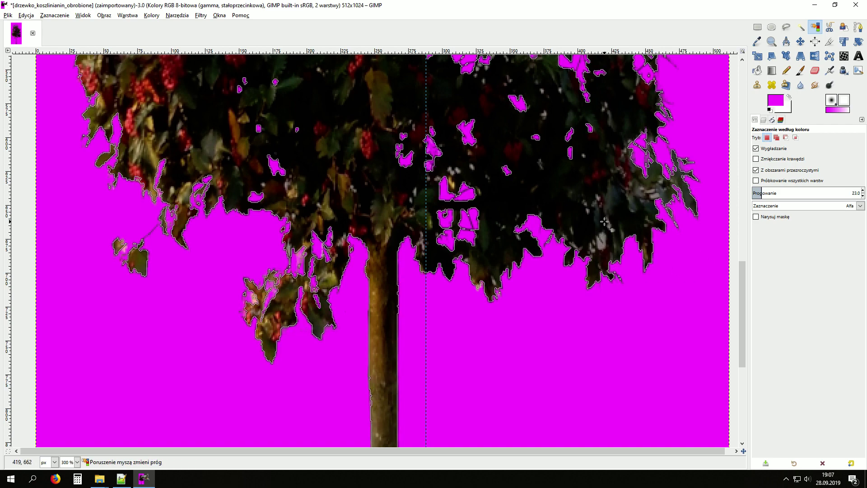
left_click(763, 120)
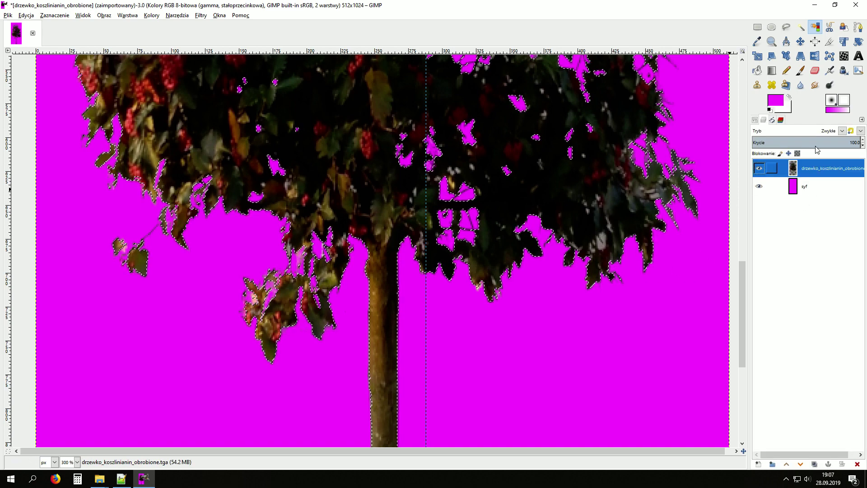
left_click(755, 120)
left_click(795, 205)
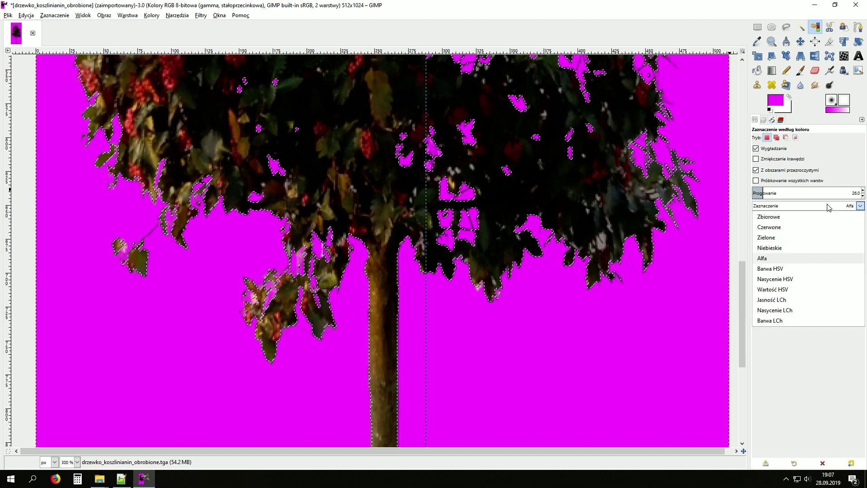
left_click(791, 217)
mouse_move(603, 233)
left_mouse_down()
mouse_move(605, 251)
mouse_move(603, 239)
left_mouse_up()
Add the pale yellow spot to the colour selection and inspect the tree's edges.
scroll(542, 271, "down", 1)
scroll(510, 282, "down", 1)
scroll(510, 282, "down", 2)
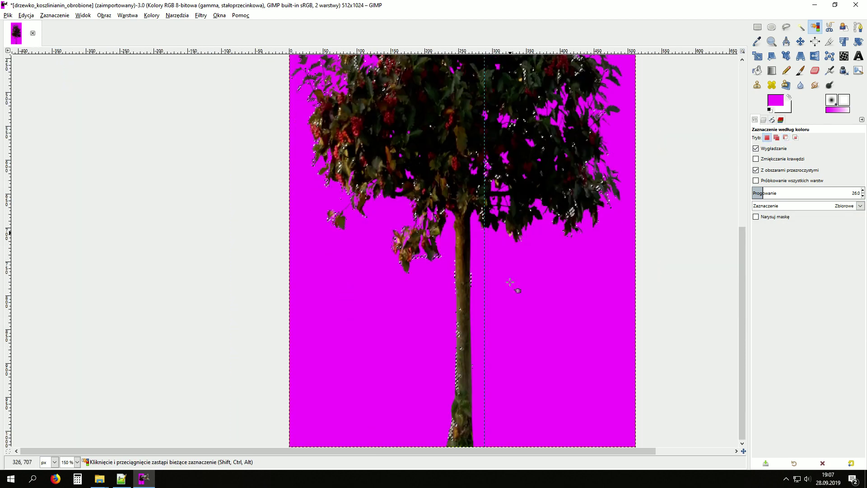
scroll(498, 297, "up", 5)
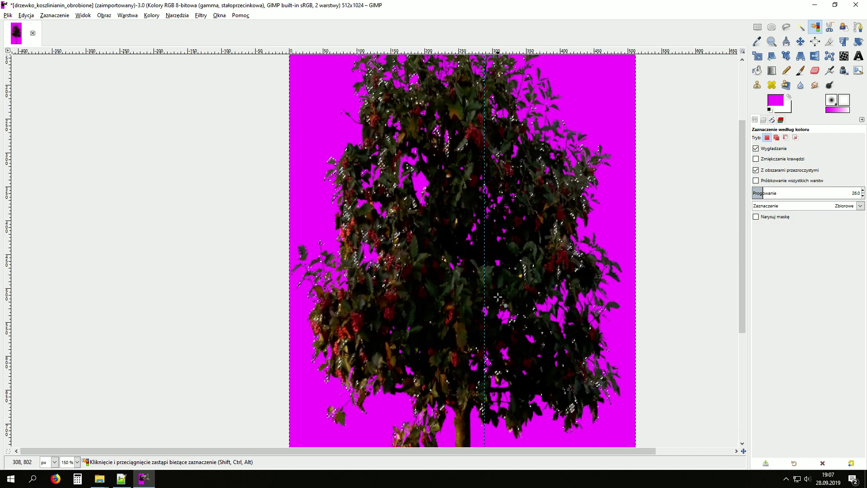
scroll(442, 140, "up", 4)
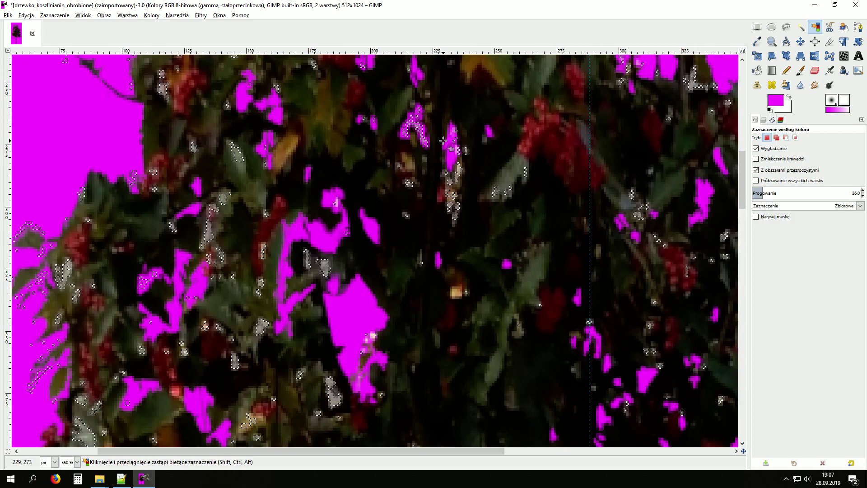
left_click_drag(456, 293, 456, 299)
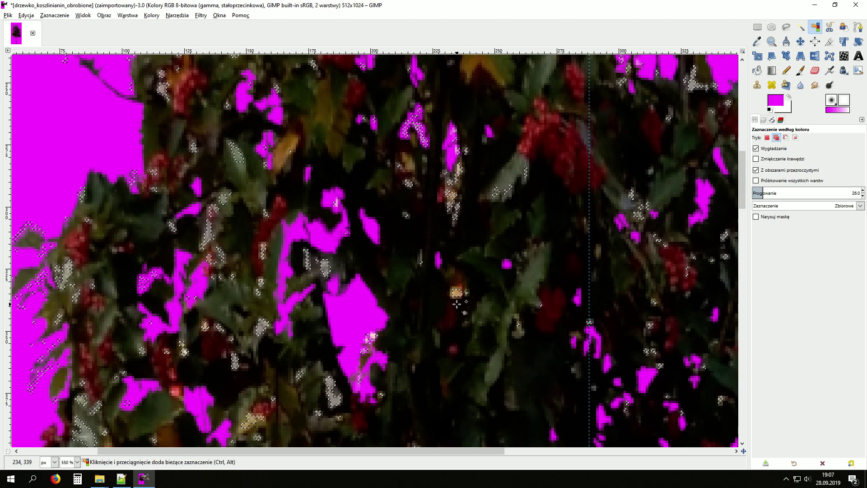
scroll(457, 299, "down", 1)
scroll(376, 275, "up", 2)
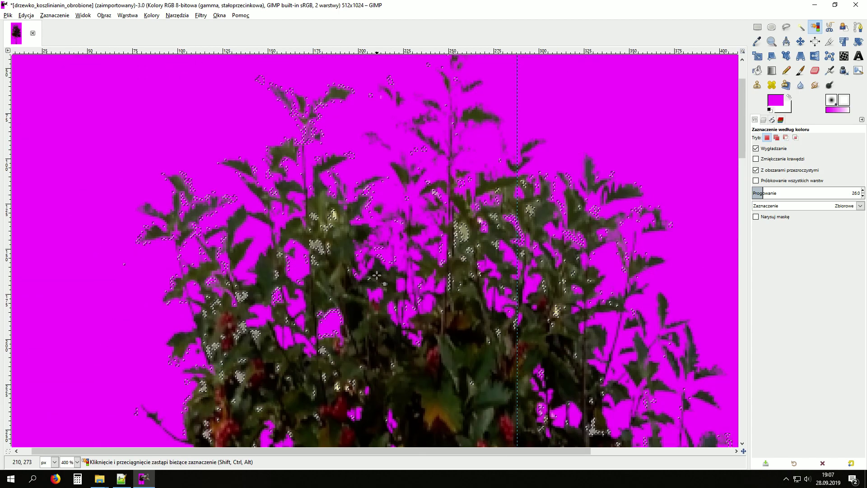
scroll(380, 237, "down", 4)
scroll(379, 238, "down", 5)
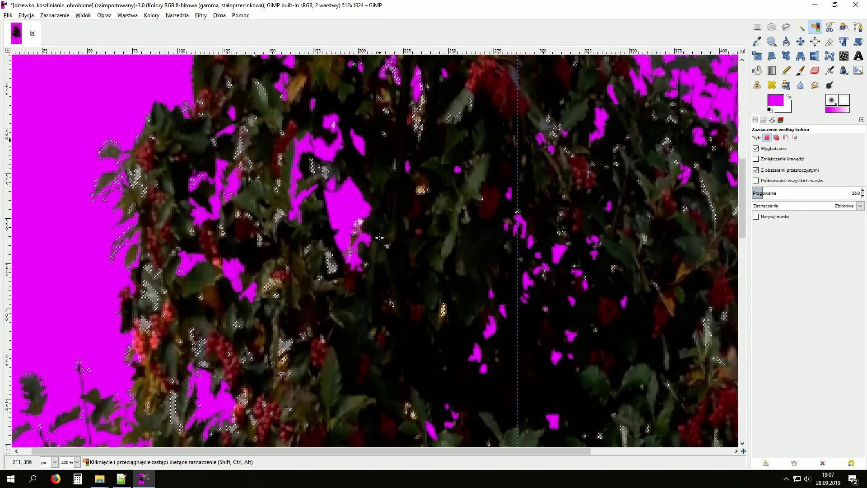
scroll(375, 237, "down", 5)
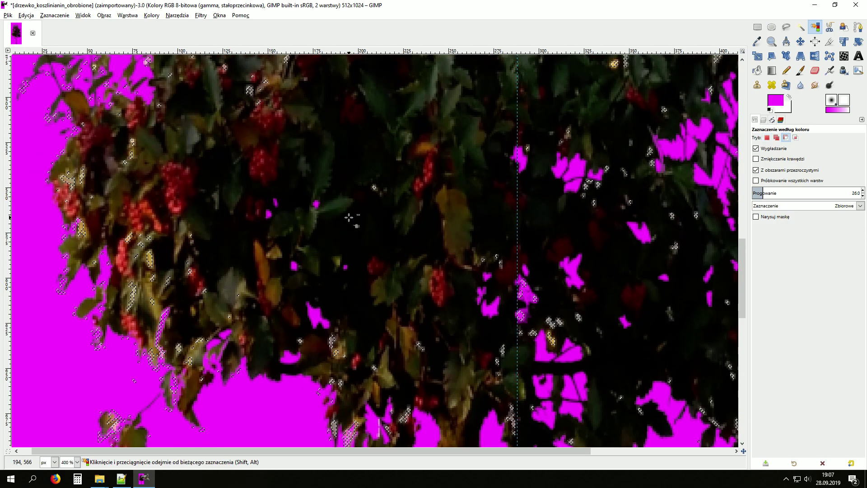
scroll(351, 218, "down", 1)
scroll(344, 346, "up", 2)
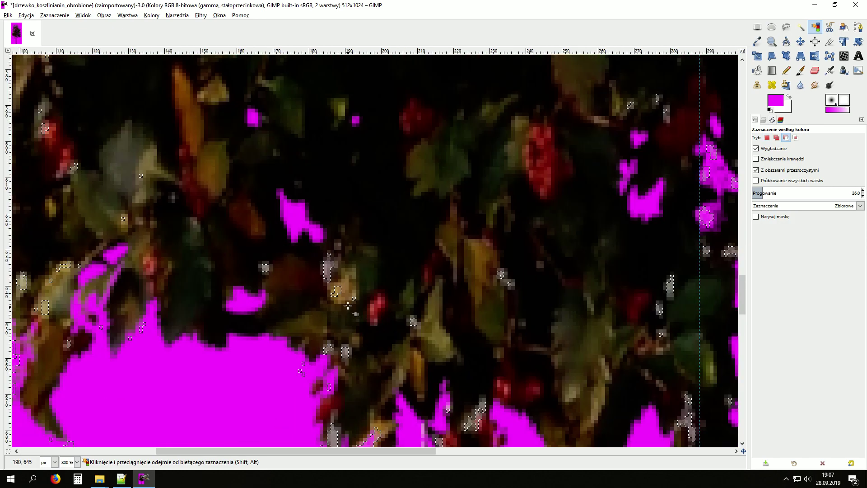
scroll(360, 276, "down", 3)
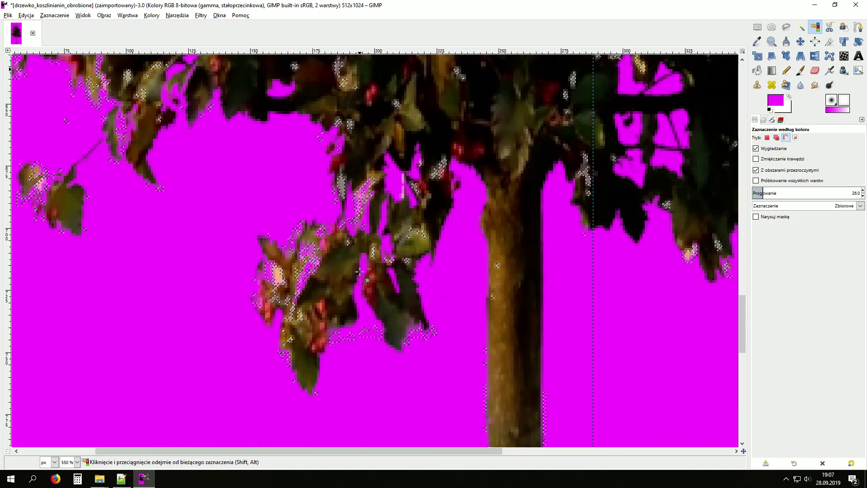
scroll(359, 271, "down", 3)
scroll(410, 396, "down", 3)
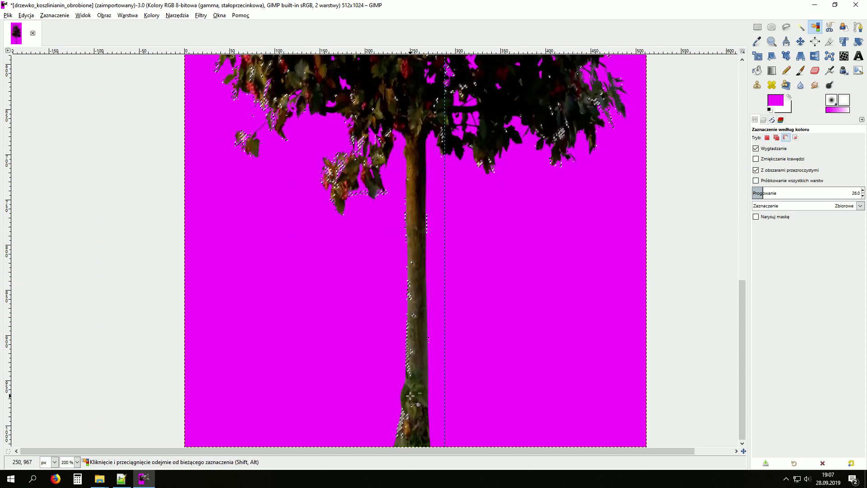
scroll(409, 388, "up", 2)
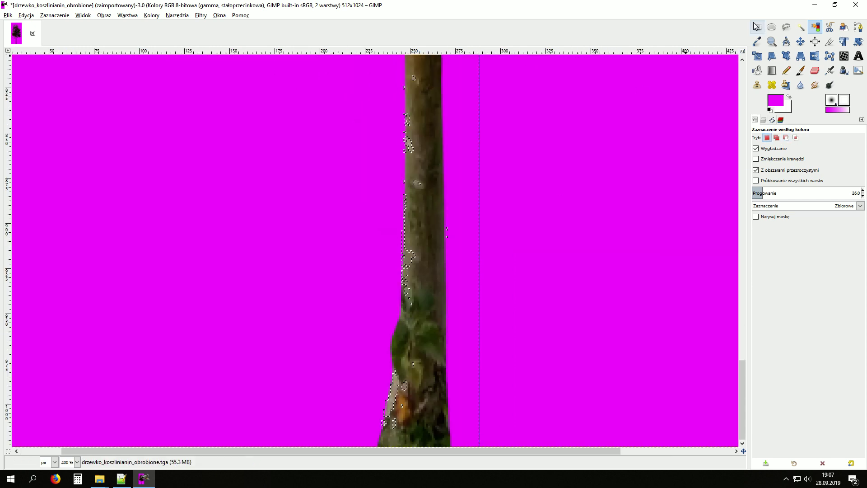
left_click(763, 31)
scroll(415, 276, "down", 3)
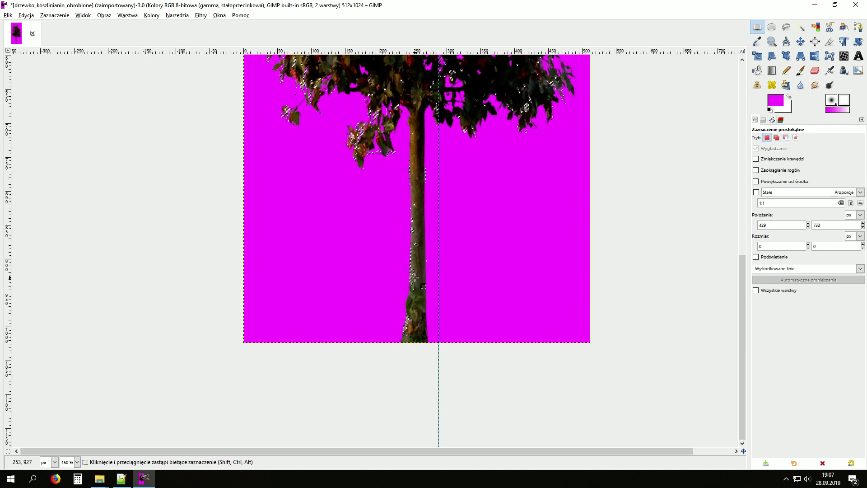
Subtract a rectangle over the trunk to remove stray selected specks.
scroll(414, 276, "up", 1)
left_click_drag(471, 368, 373, 244)
left_click_drag(365, 211, 369, 159)
scroll(420, 237, "up", 2)
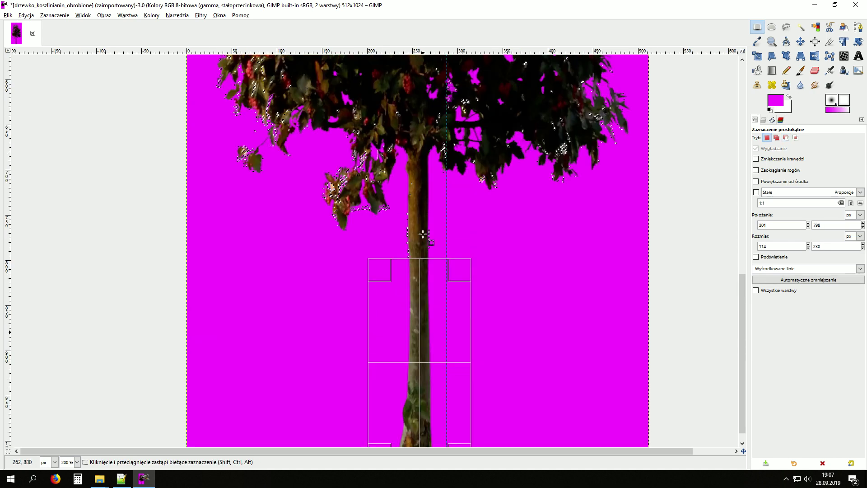
scroll(415, 240, "up", 3)
scroll(416, 240, "up", 3)
left_click_drag(396, 159, 429, 228)
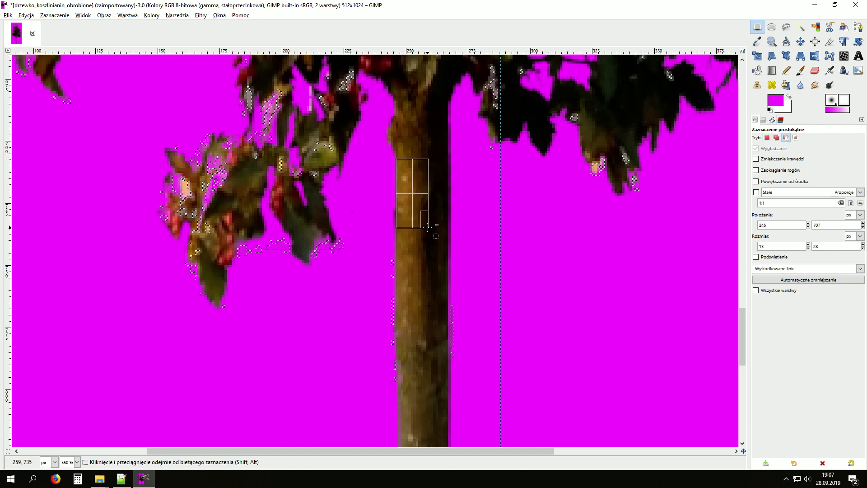
scroll(447, 222, "down", 5)
scroll(443, 233, "down", 3)
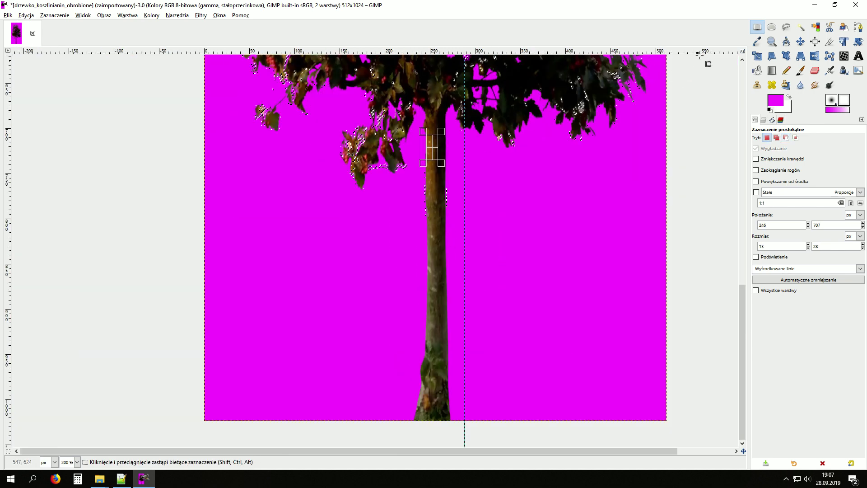
left_click(772, 27)
left_click(757, 28)
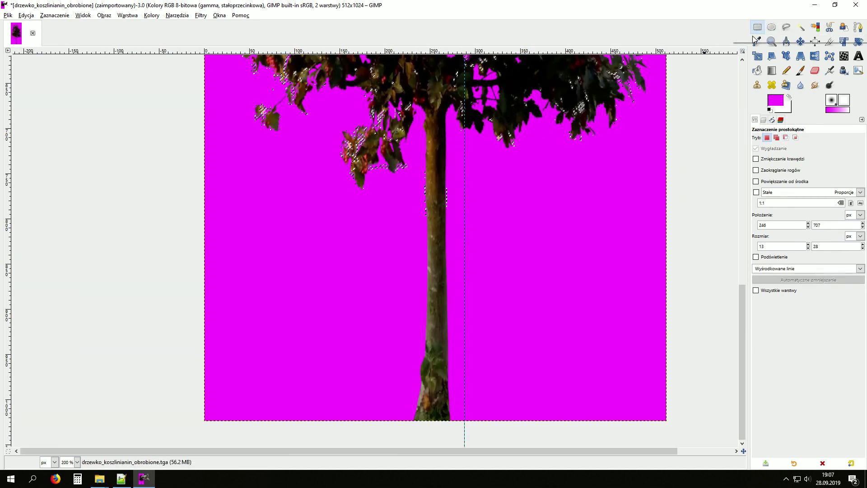
Drop the remaining selection by clicking the canvas.
scroll(520, 190, "up", 5)
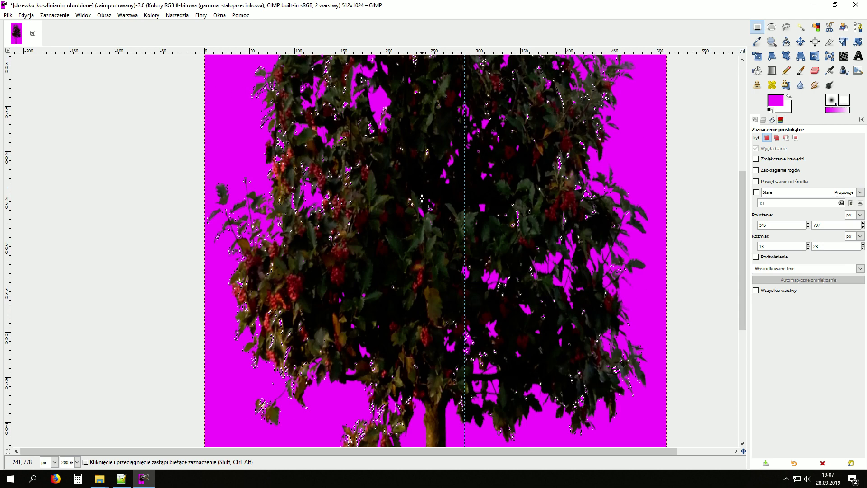
scroll(421, 228, "down", 3)
left_click(374, 300)
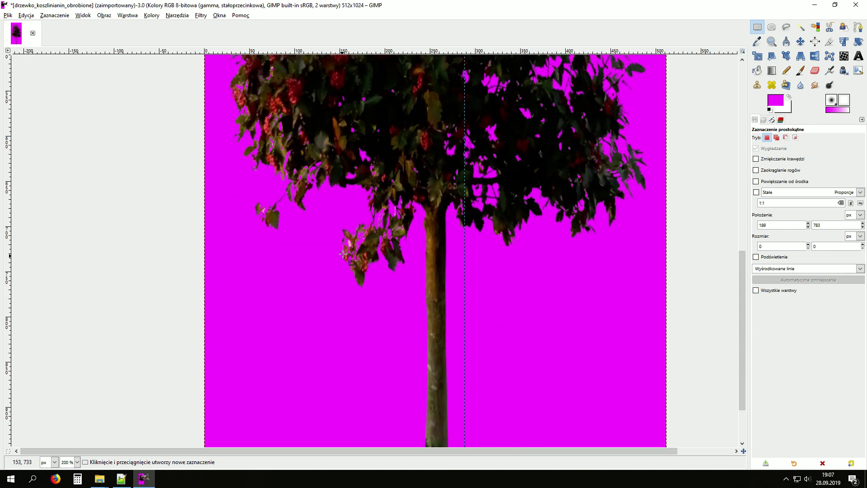
scroll(342, 256, "up", 3, "ctrl")
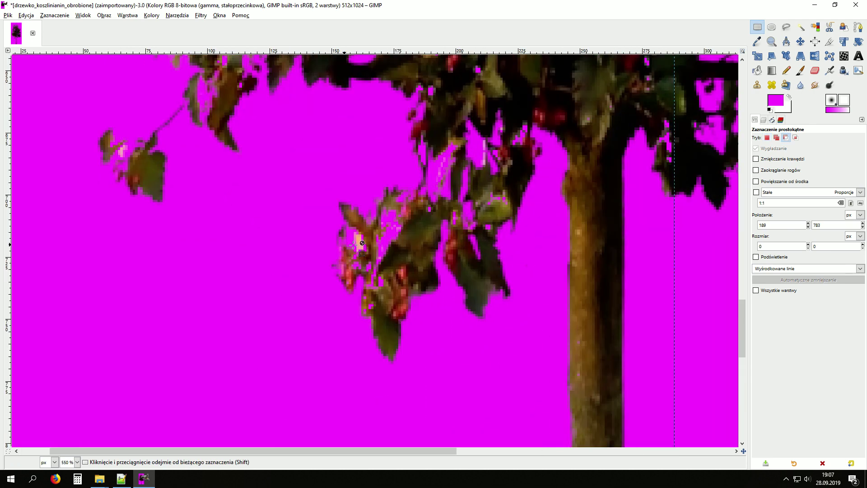
Fuzzy-select the connected magenta around the branches using Composite colour.
left_click(801, 26)
mouse_move(358, 241)
left_mouse_down()
mouse_move(364, 257)
mouse_move(358, 233)
left_mouse_up()
left_click(790, 216)
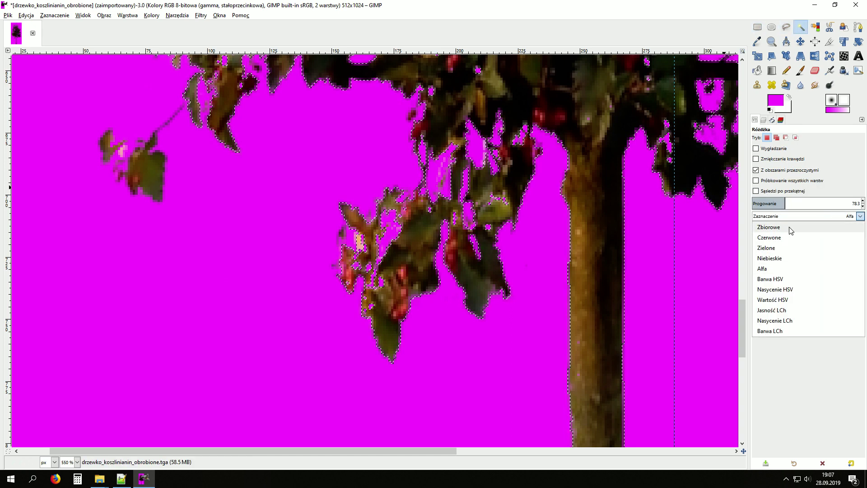
left_click(358, 242)
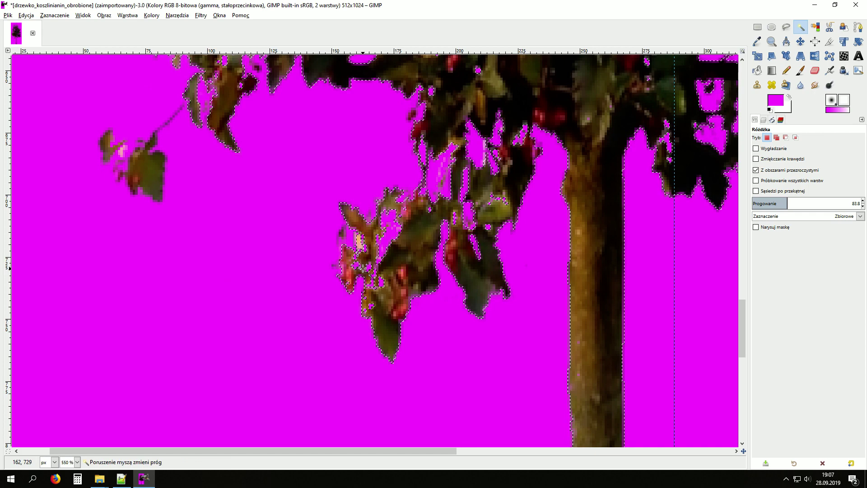
Select a small magenta gap among the lower-left leaves.
scroll(325, 258, "down", 2)
scroll(284, 250, "down", 1)
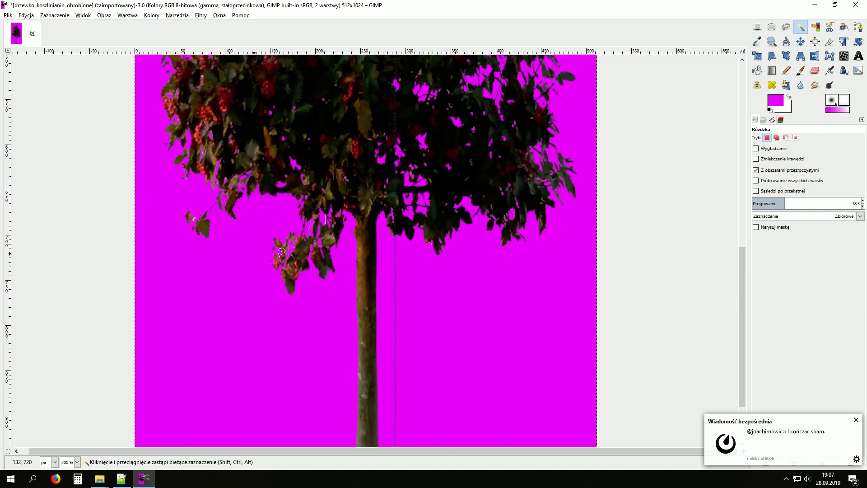
scroll(390, 246, "up", 5)
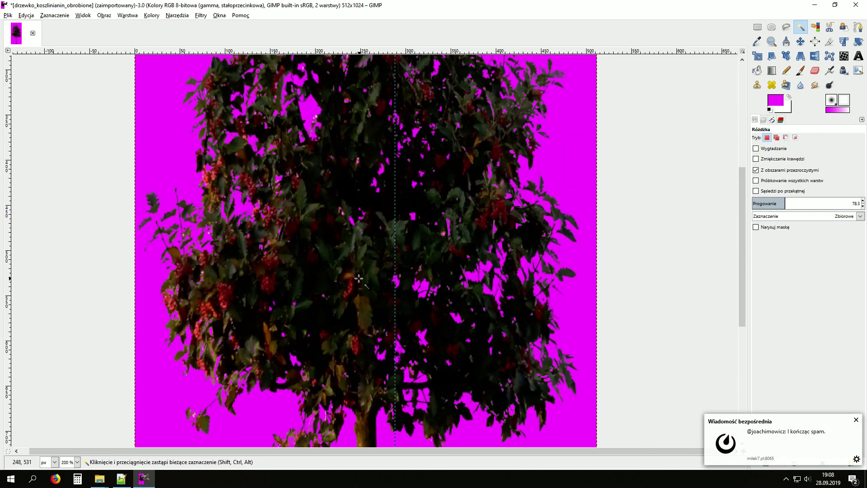
scroll(359, 278, "down", 5)
scroll(302, 218, "up", 4)
left_click(302, 218)
scroll(297, 233, "down", 3)
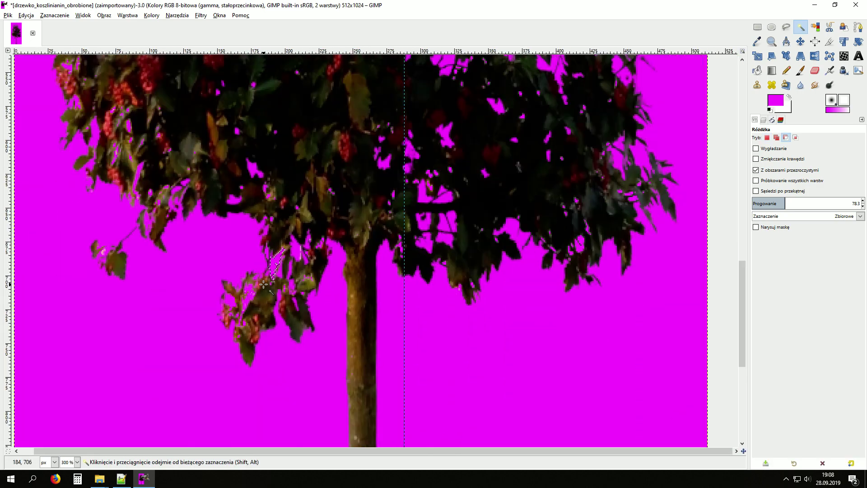
scroll(307, 217, "up", 5)
scroll(319, 195, "down", 1)
scroll(304, 180, "up", 3)
scroll(312, 179, "down", 1)
scroll(318, 178, "down", 2)
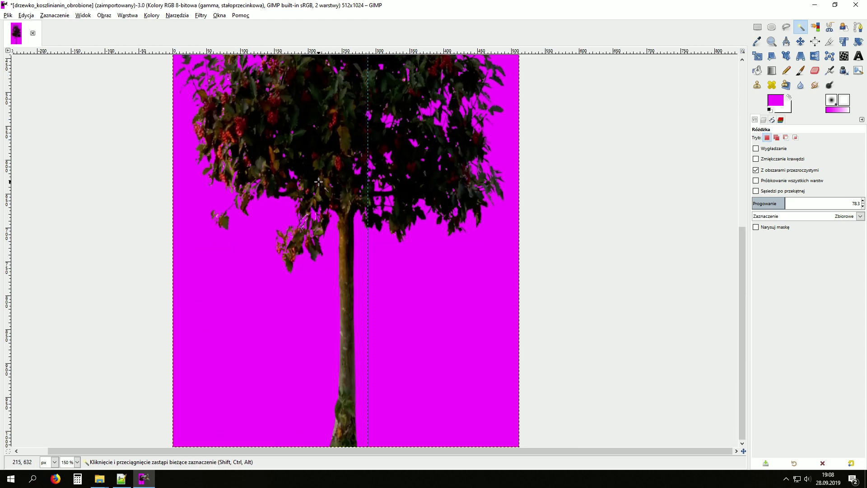
left_click(127, 15)
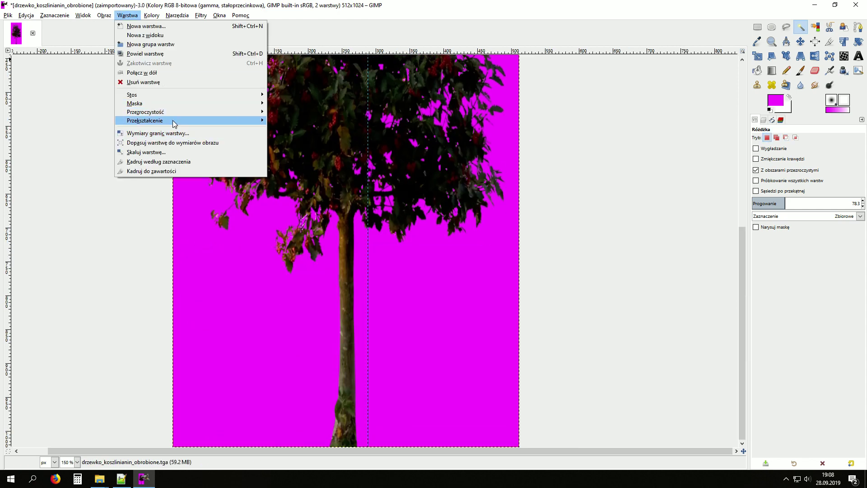
mouse_move(145, 112)
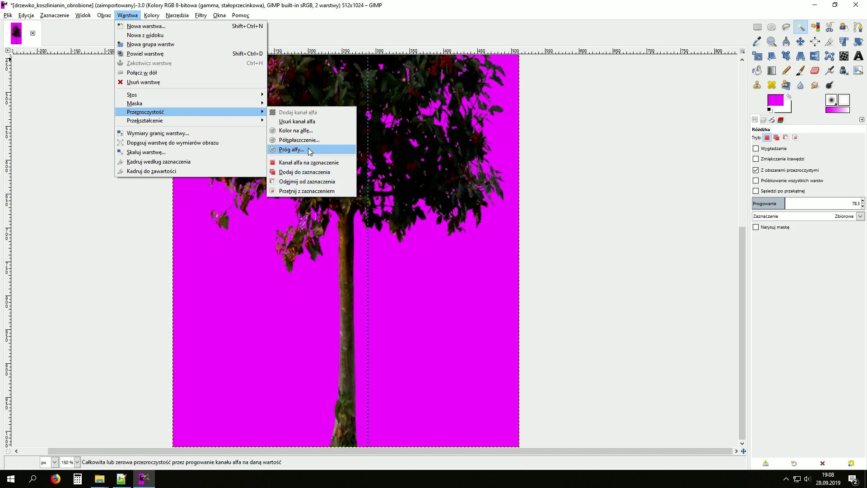
Cancel a first Alpha Threshold attempt and switch to Rectangle Select.
left_click(310, 150)
scroll(246, 192, "up", 3)
scroll(245, 192, "down", 1)
left_click(176, 215)
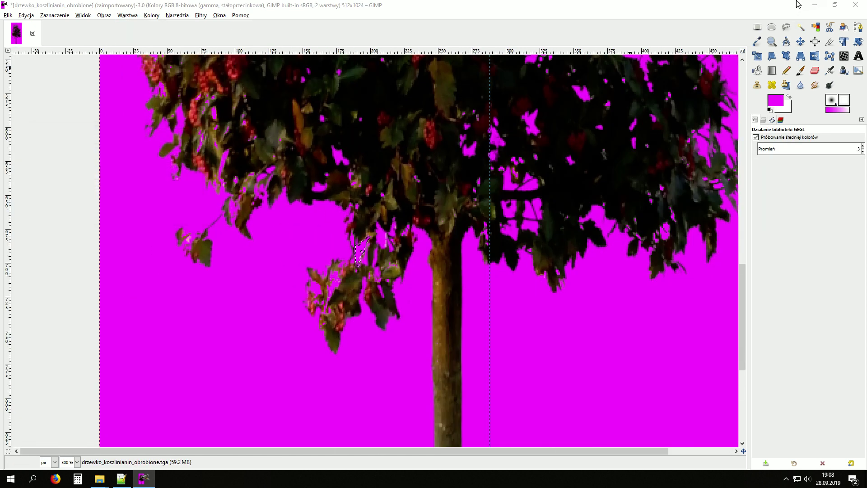
left_click(759, 28)
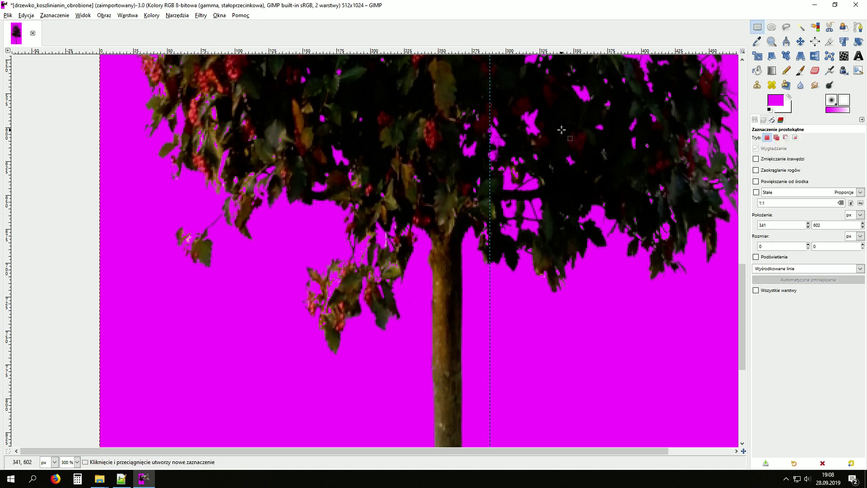
Apply an alpha threshold of about 0.14 to harden the tree's leaf edges.
left_click(127, 15)
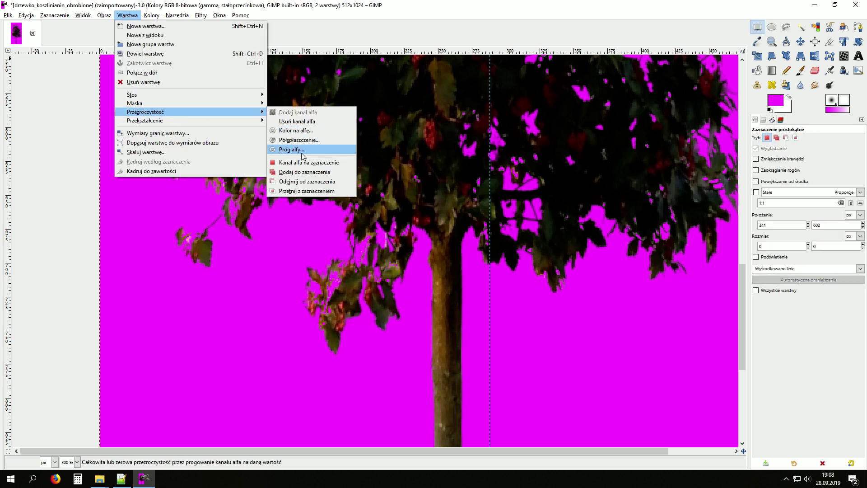
left_click(301, 152)
mouse_move(112, 184)
left_mouse_down()
mouse_move(58, 180)
mouse_move(82, 182)
left_mouse_up()
scroll(406, 212, "down", 5)
scroll(406, 253, "down", 1)
scroll(371, 257, "up", 10)
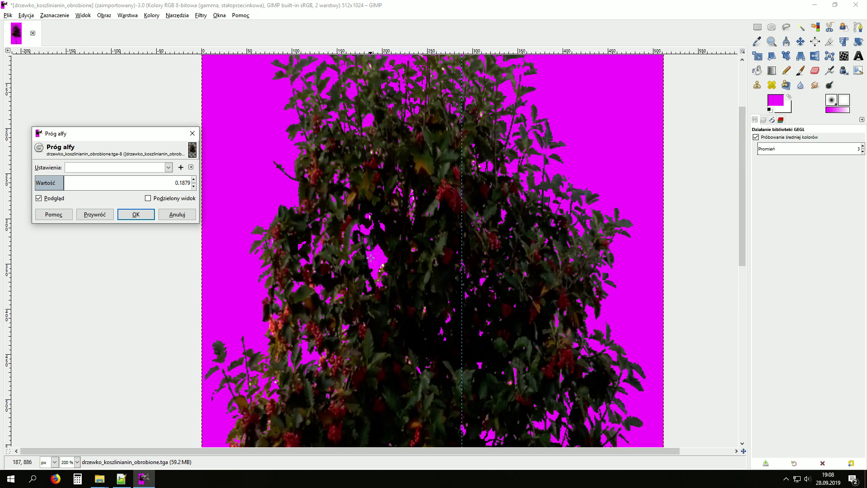
mouse_move(73, 178)
left_mouse_down()
mouse_move(19, 183)
mouse_move(57, 181)
left_mouse_up()
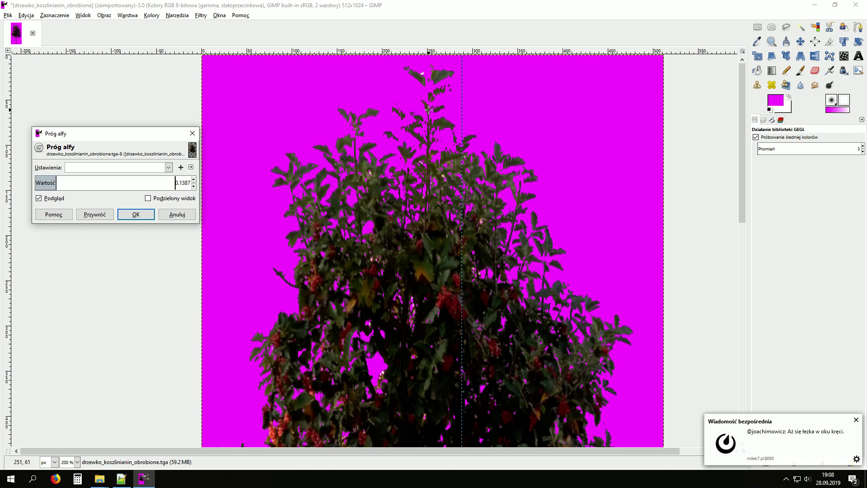
scroll(353, 152, "down", 5)
scroll(354, 152, "down", 5)
scroll(353, 152, "up", 5)
scroll(354, 153, "up", 5)
scroll(353, 152, "down", 10)
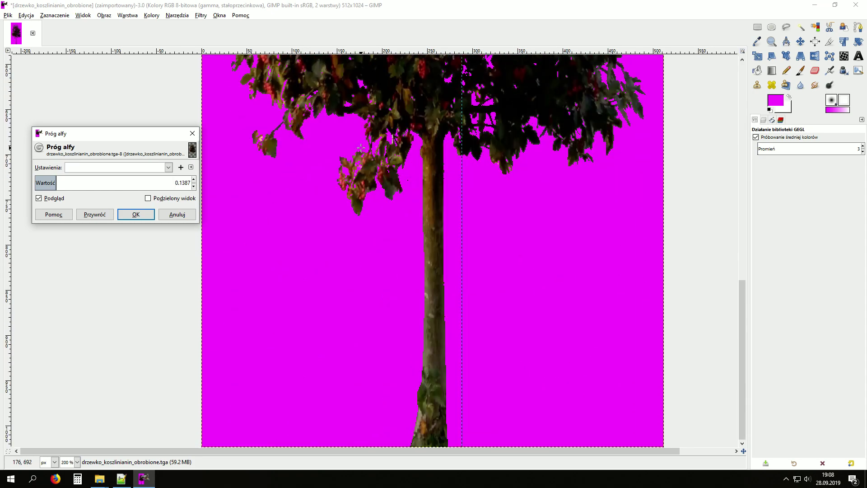
scroll(361, 147, "up", 5)
scroll(361, 148, "up", 5)
left_click(135, 214)
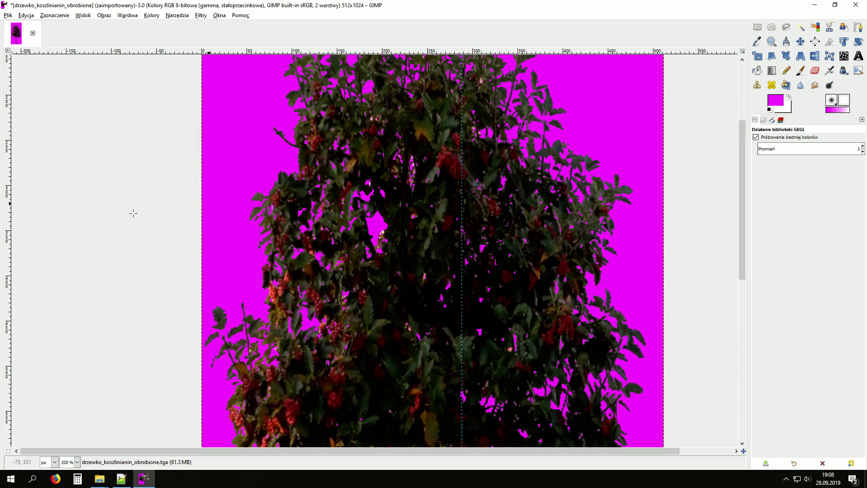
View the exported tree TGA in IrfanView, zoomed on the top, then return to GIMP.
left_click(100, 480)
left_click(134, 437)
double_click(409, 135)
left_click_drag(117, 36, 203, 93)
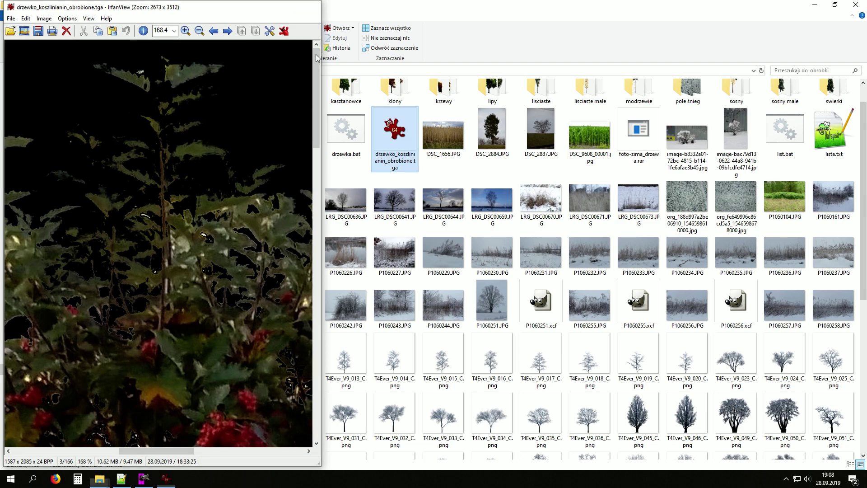
left_click(310, 7)
left_click(144, 478)
scroll(457, 255, "up", 5)
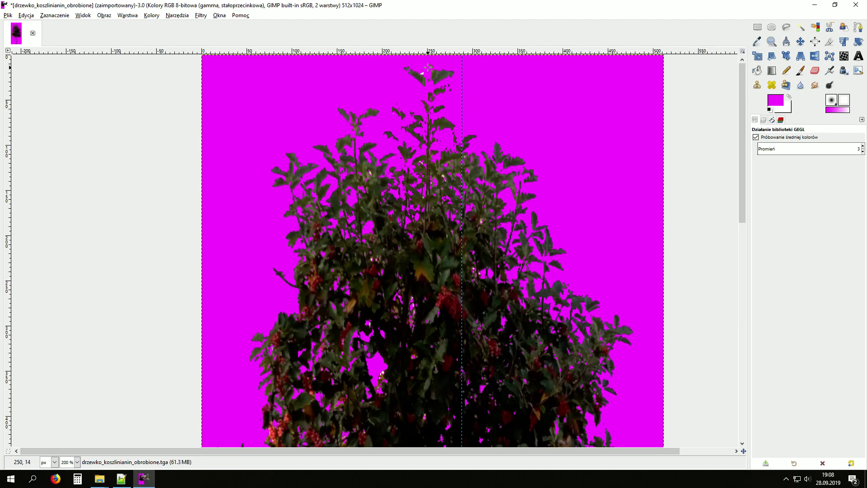
Set the paintbrush to the Hardness 100 tip at full opacity and size 2.
scroll(425, 127, "down", 8)
scroll(400, 229, "up", 4)
scroll(416, 220, "up", 4)
scroll(437, 71, "up", 2)
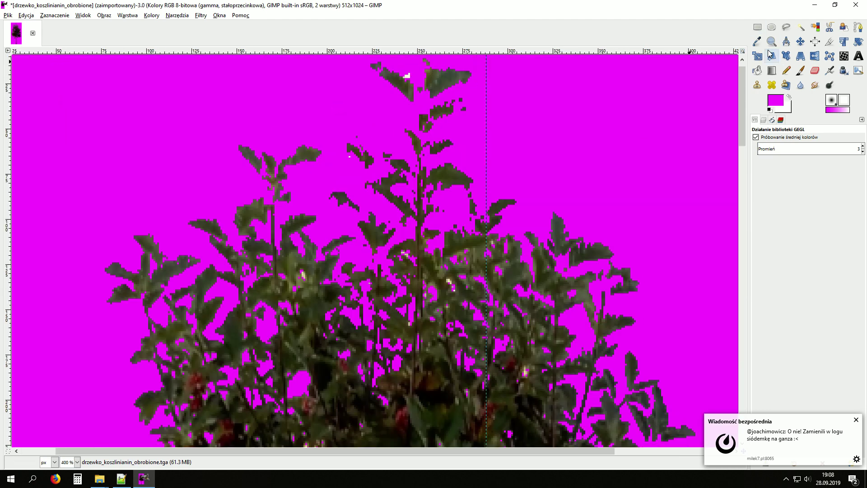
left_click(801, 70)
left_click(760, 167)
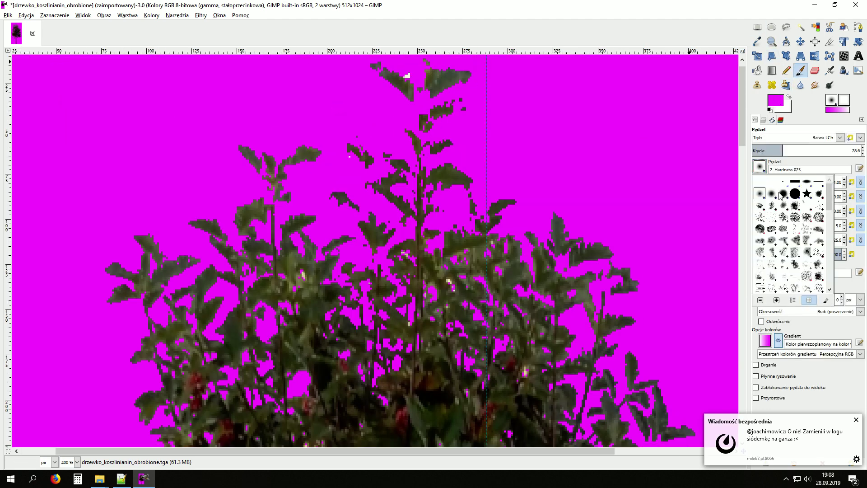
left_click(765, 194)
left_click_drag(804, 149, 863, 147)
left_click_drag(788, 181, 836, 179)
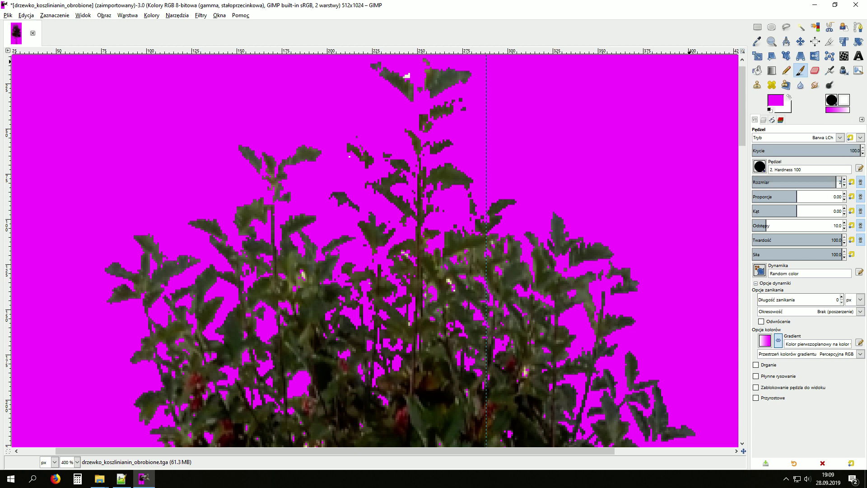
type("2")
key("Return")
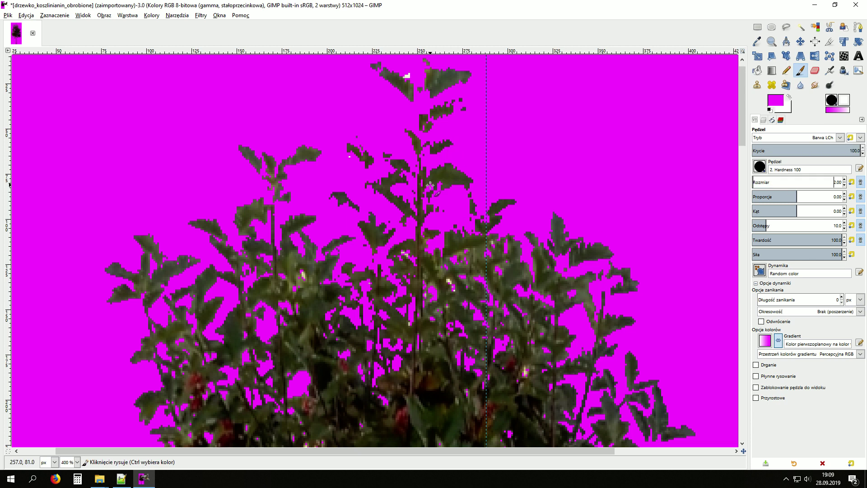
Sample the dark brown stem colour and try pencil strokes along the stem, undoing them.
key("o")
left_click(420, 261)
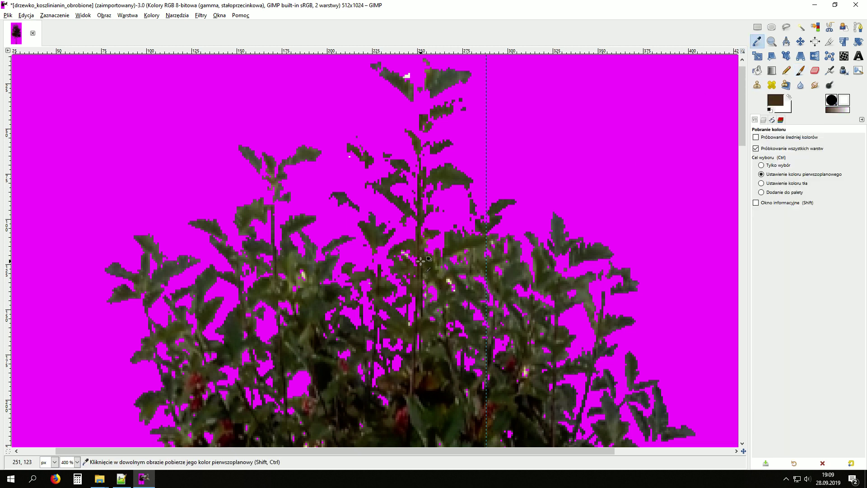
key("n")
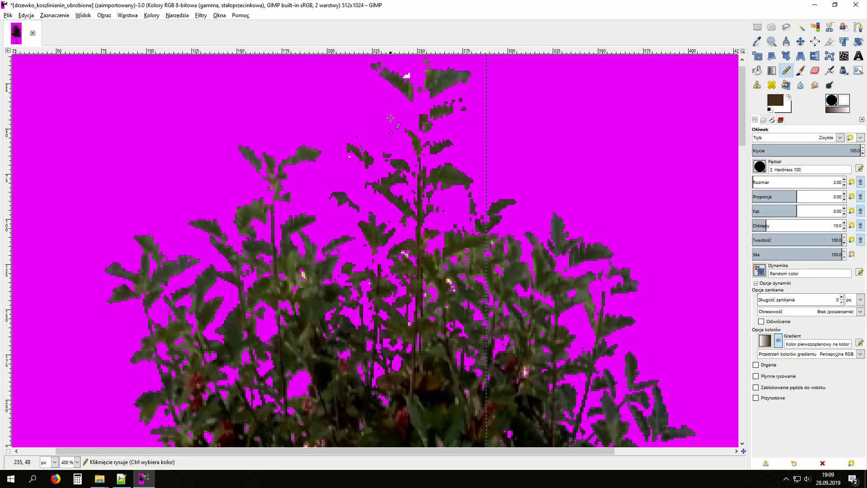
left_click_drag(423, 191, 421, 93)
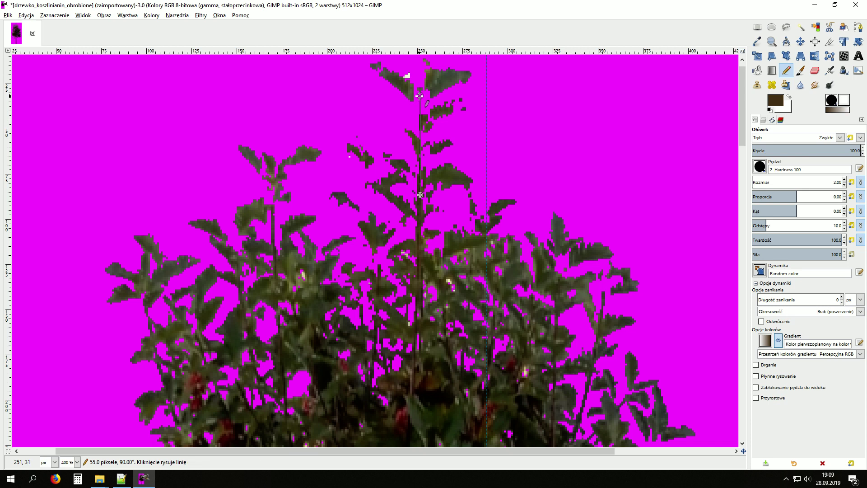
key("ctrl+z")
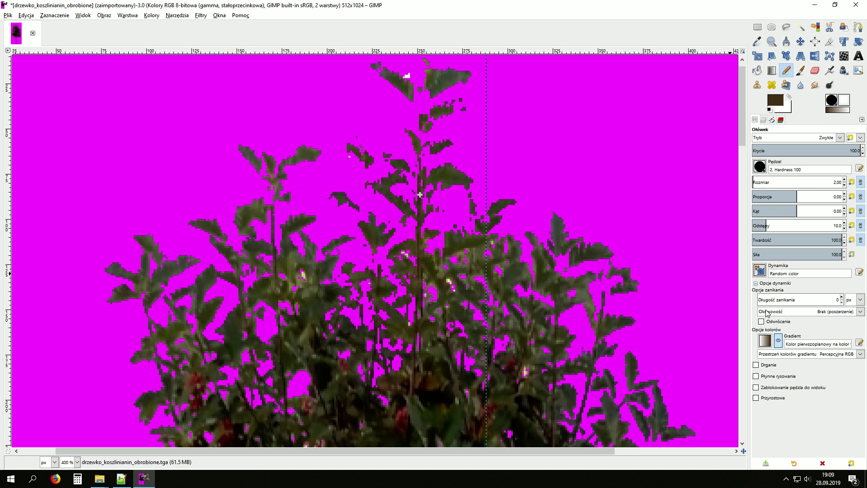
left_click(766, 274)
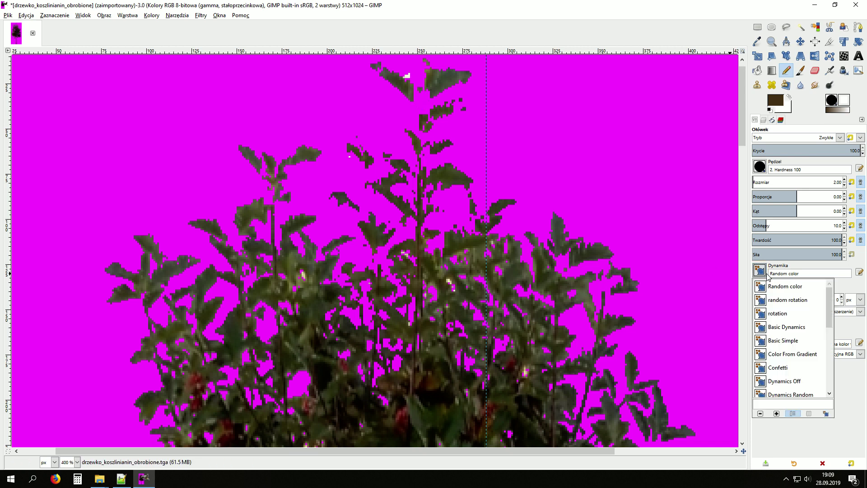
scroll(776, 370, "down", 1)
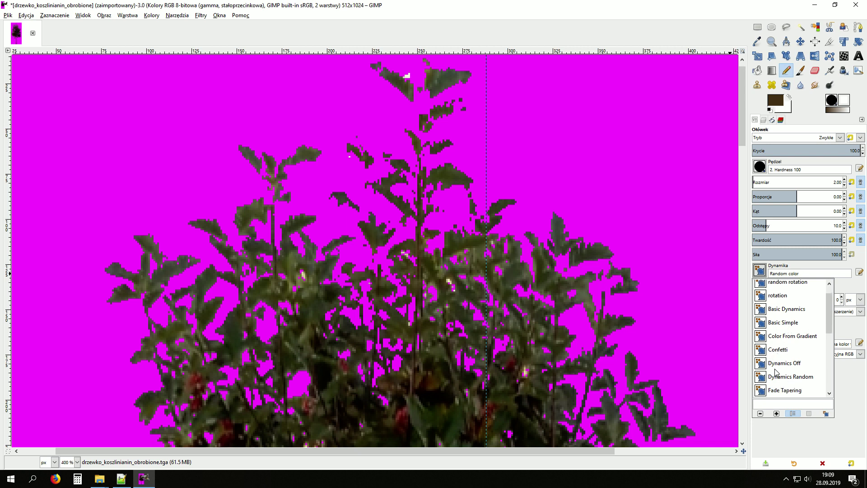
left_click(783, 363)
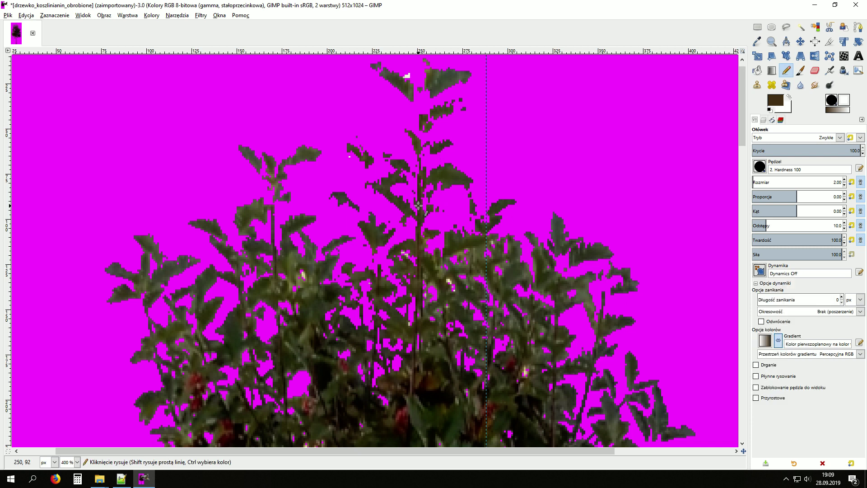
left_click(418, 97, "shift")
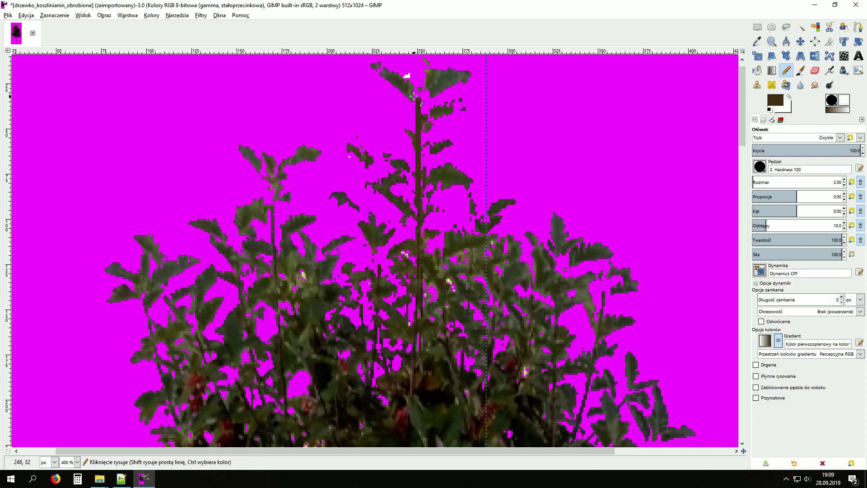
key("ctrl+z")
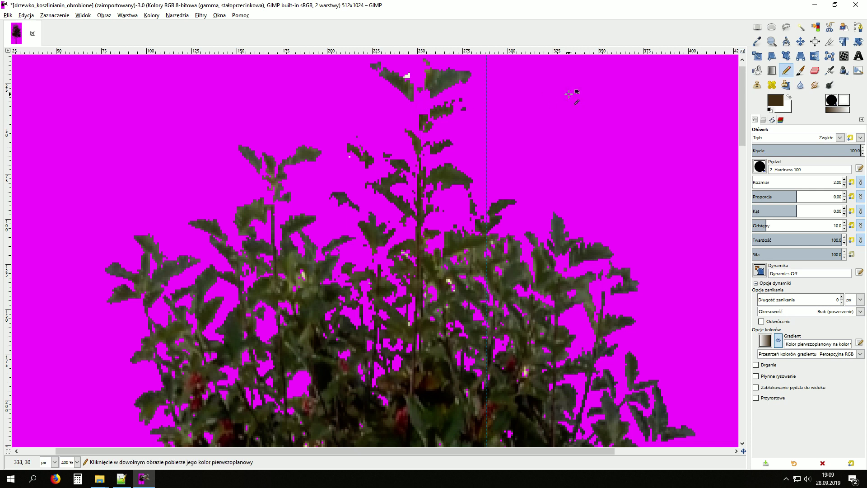
Put the tool options back in the side panel and set Dynamics to Random color.
left_click(765, 340)
left_click_drag(754, 119, 778, 348)
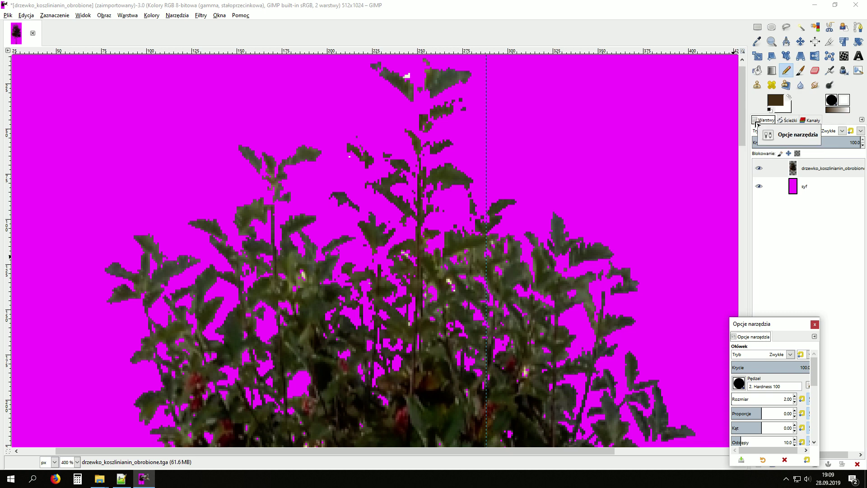
left_click_drag(753, 336, 768, 131)
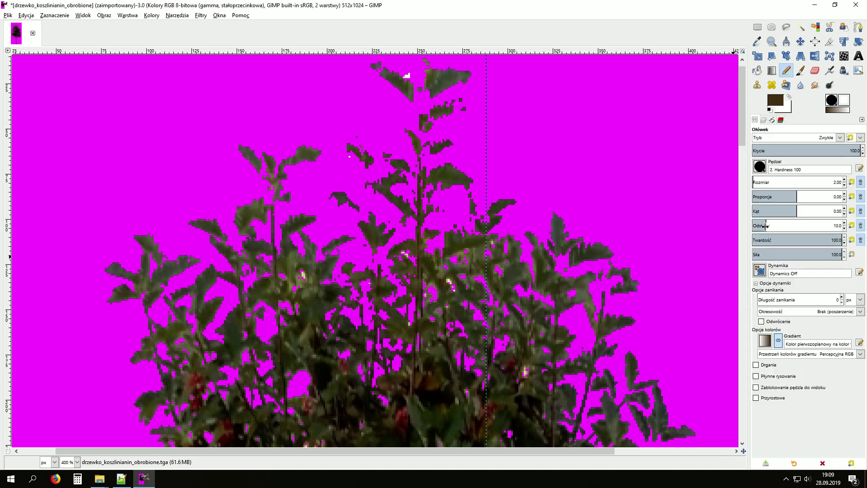
left_click(760, 270)
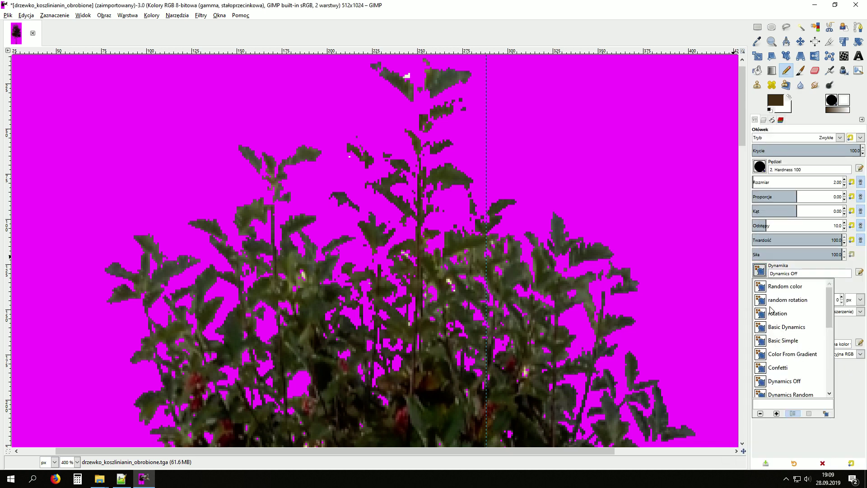
left_click(767, 289)
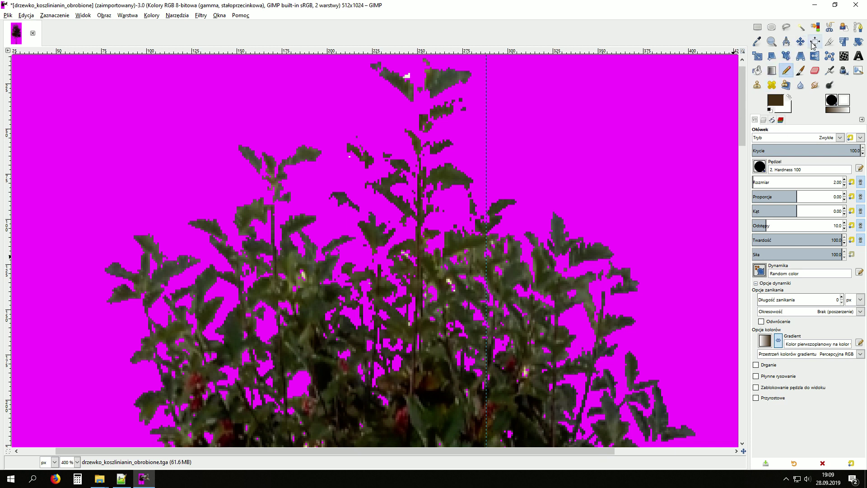
Sample the grey-green leaf colour, swap it with brown, and pencil a test dab on the upper leaf.
left_click(758, 41)
left_click(436, 80)
left_click(788, 97)
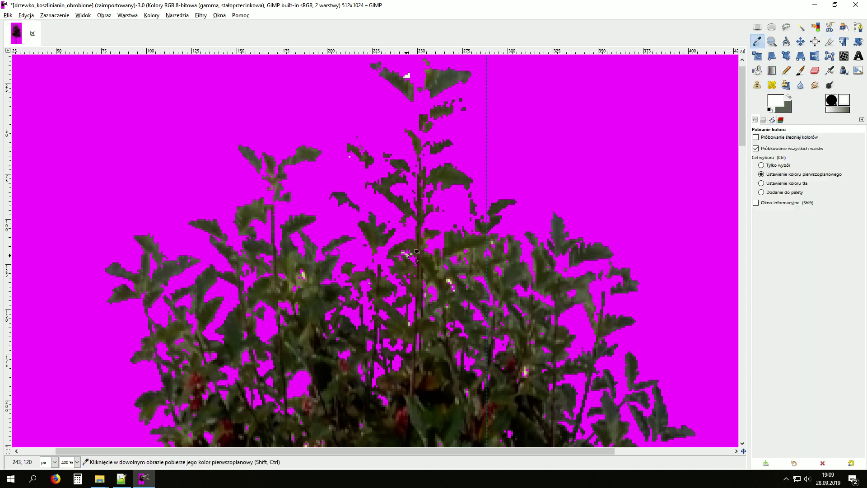
left_click(787, 70)
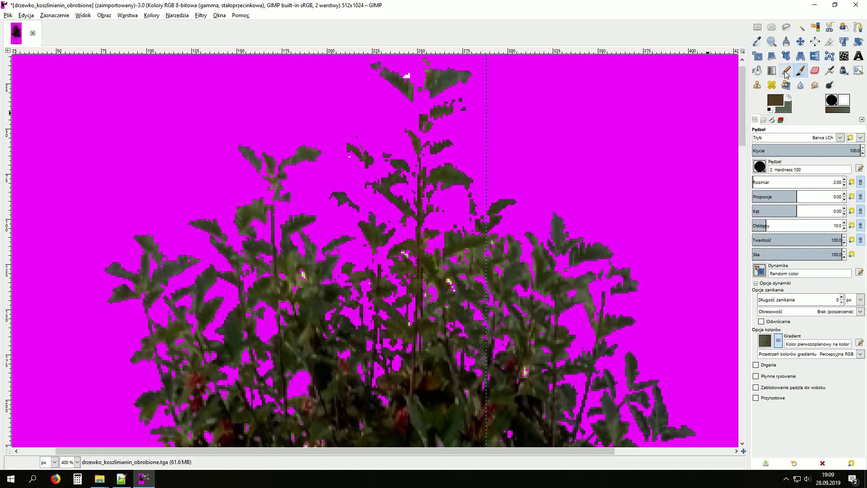
left_click(416, 100)
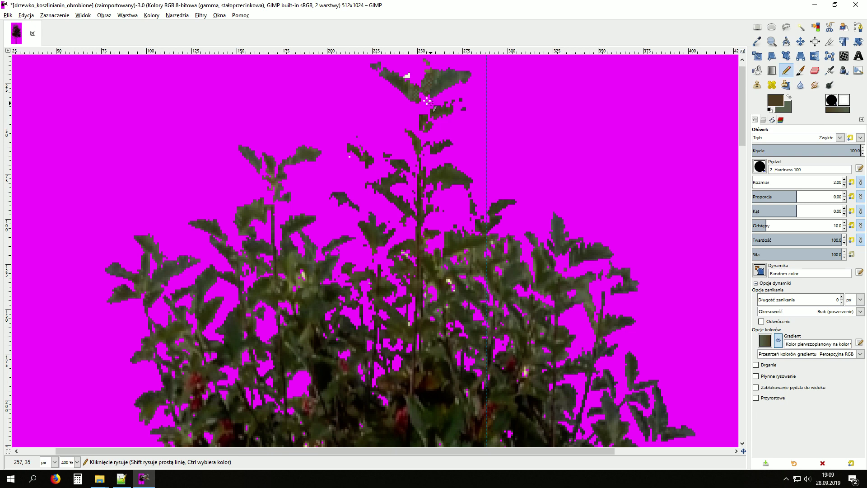
Pencil a dark stroke down the top stem through the magenta gaps, then zoom out to inspect the tree.
left_click_drag(421, 105, 418, 169)
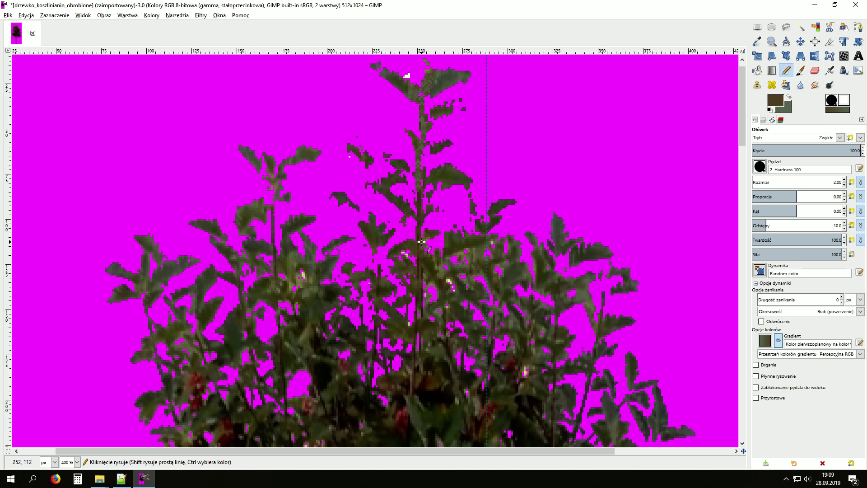
scroll(424, 237, "left", 1)
scroll(772, 184, "down", 1)
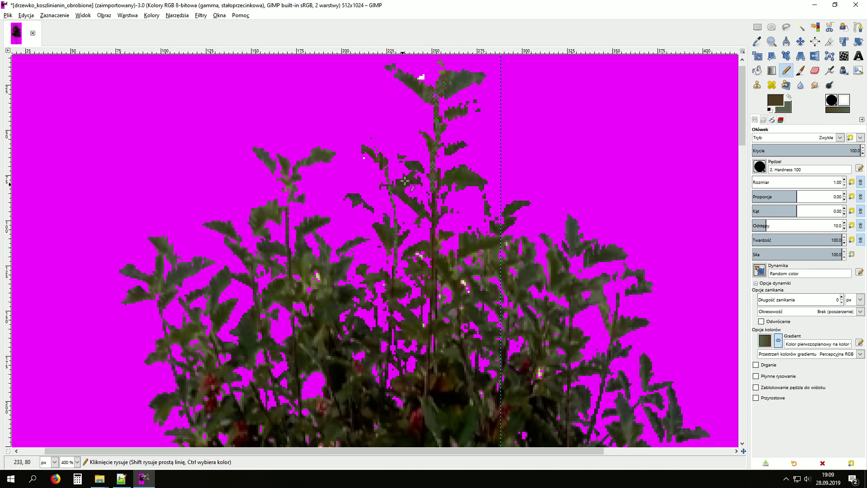
scroll(505, 228, "down", 2, "ctrl")
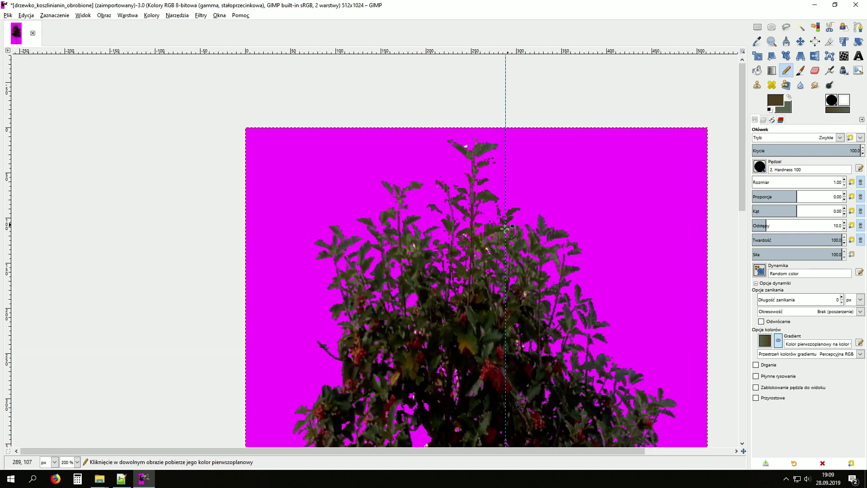
scroll(500, 220, "up", 2, "ctrl")
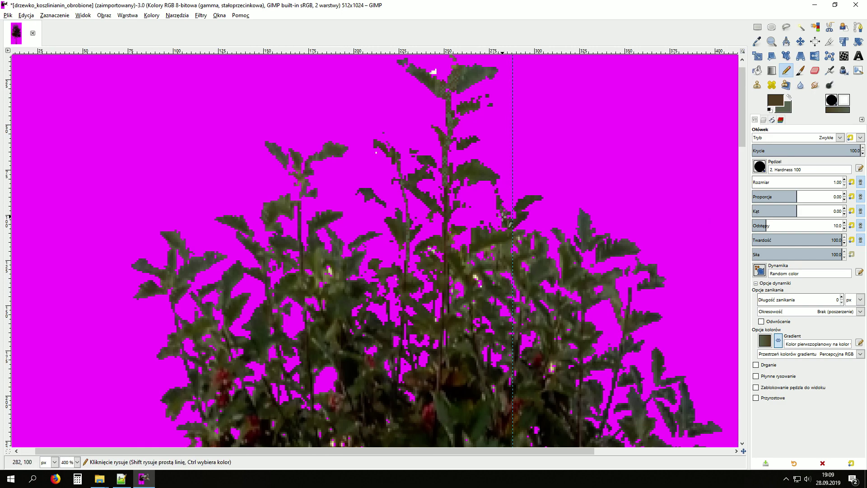
scroll(399, 233, "down", 2, "ctrl")
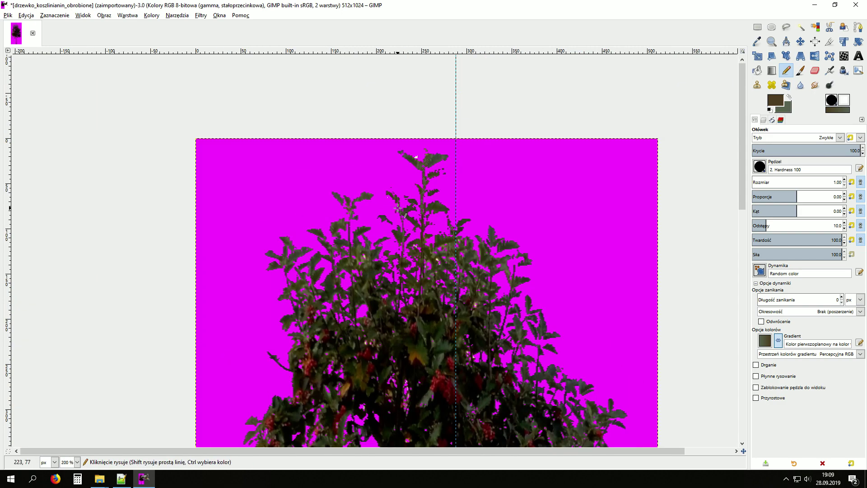
scroll(397, 208, "down", 5)
scroll(397, 207, "down", 3)
scroll(388, 213, "down", 1, "ctrl")
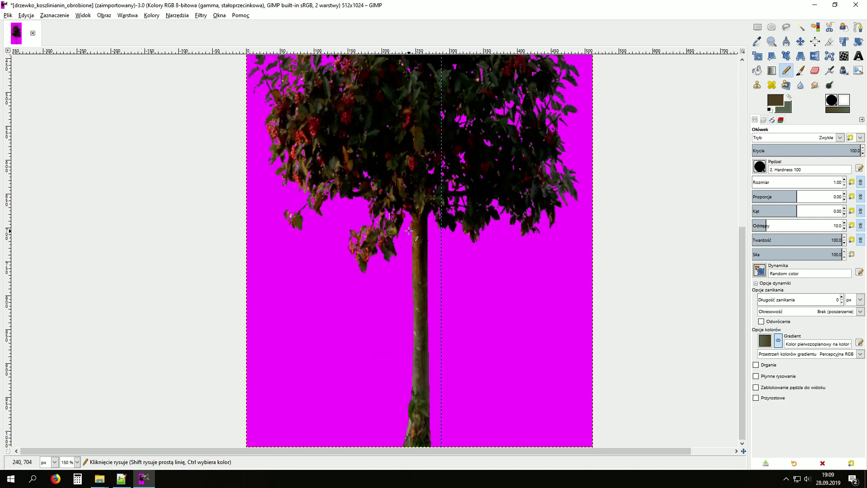
scroll(364, 235, "down", 2, "ctrl")
scroll(357, 221, "up", 2, "ctrl")
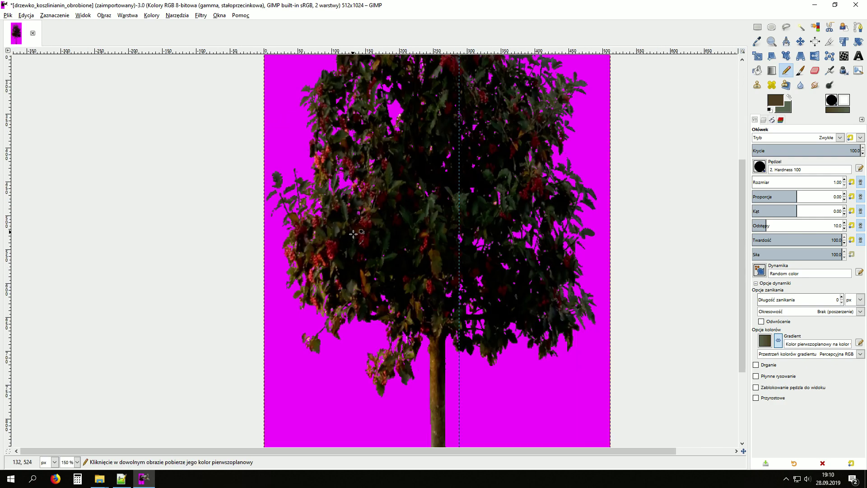
scroll(222, 259, "down", 2)
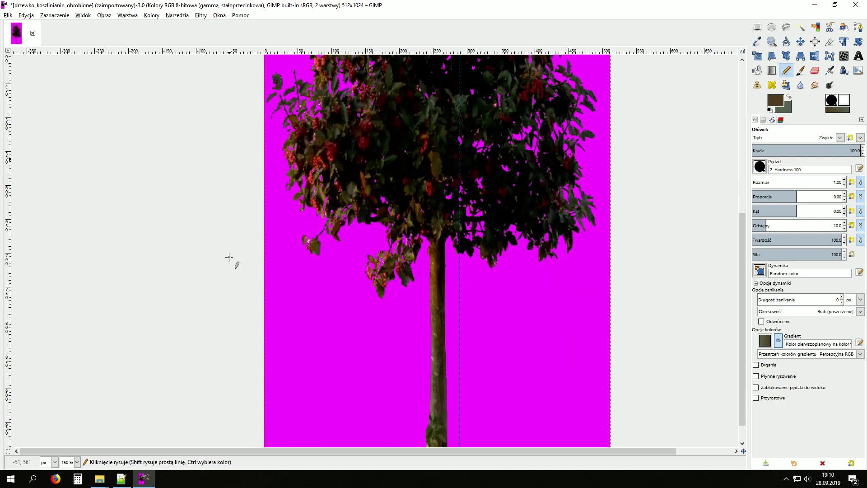
Duplicate the tree layer and move the copy about 210 px lower.
left_click(762, 120)
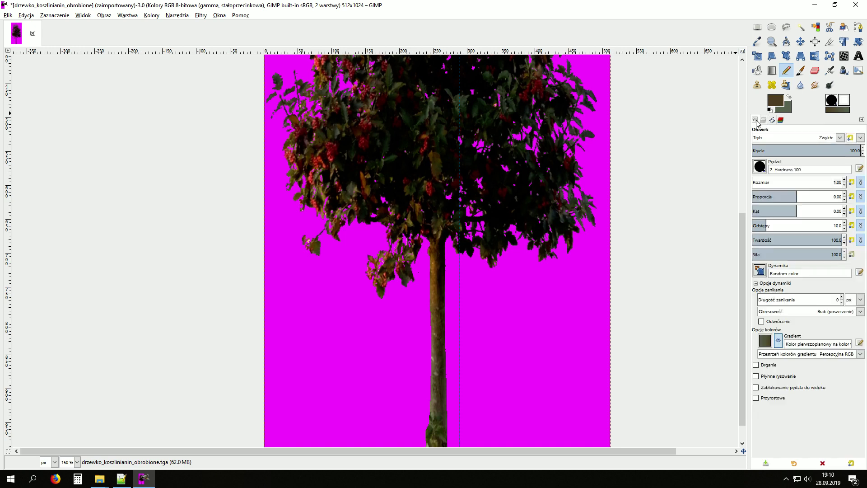
left_click(763, 120)
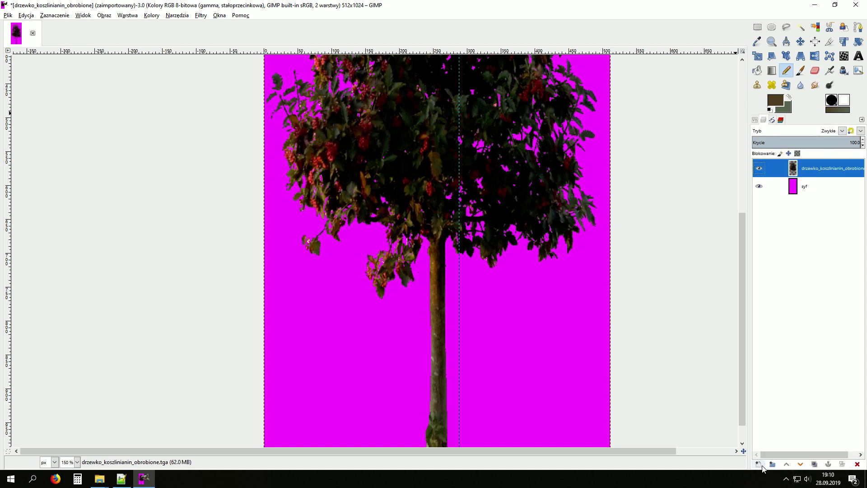
left_click(814, 464)
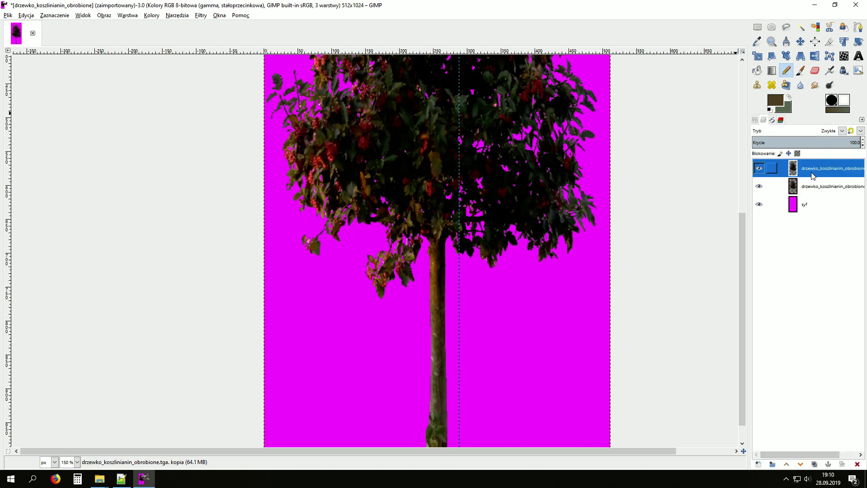
left_click_drag(380, 184, 381, 279)
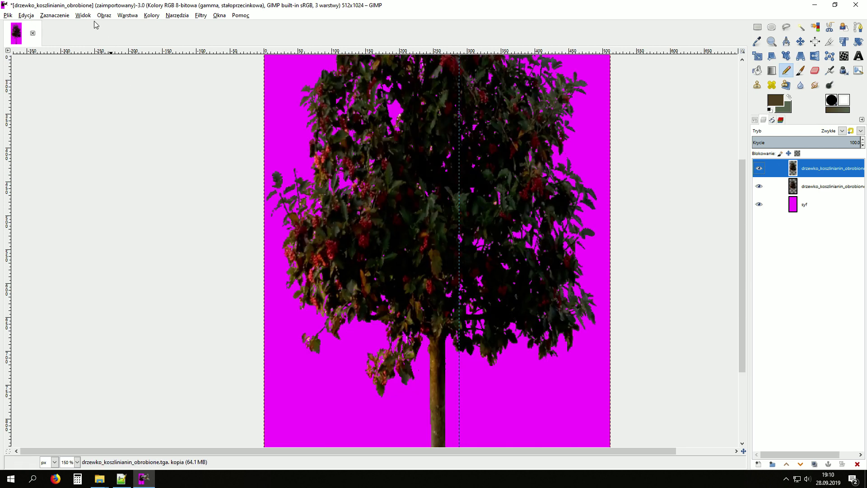
Apply Color Temperature with original about 9834 and target about 5469.
left_click(128, 15)
mouse_move(152, 14)
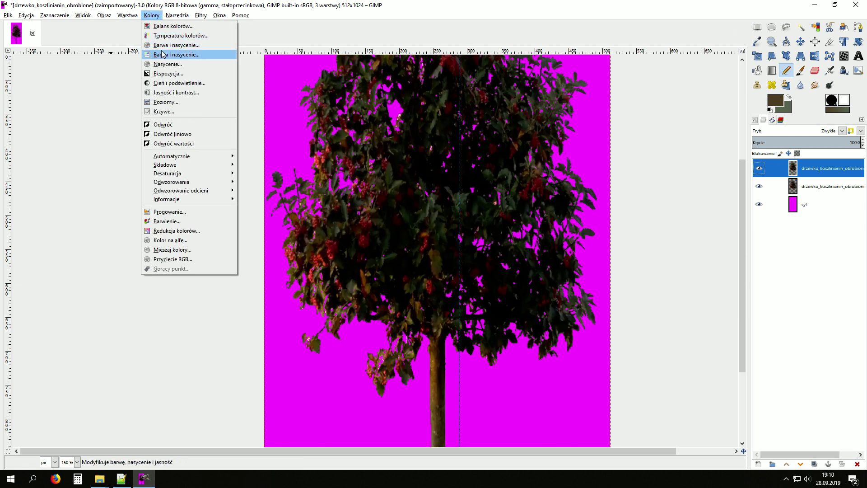
left_click(176, 36)
left_click_drag(100, 199, 71, 197)
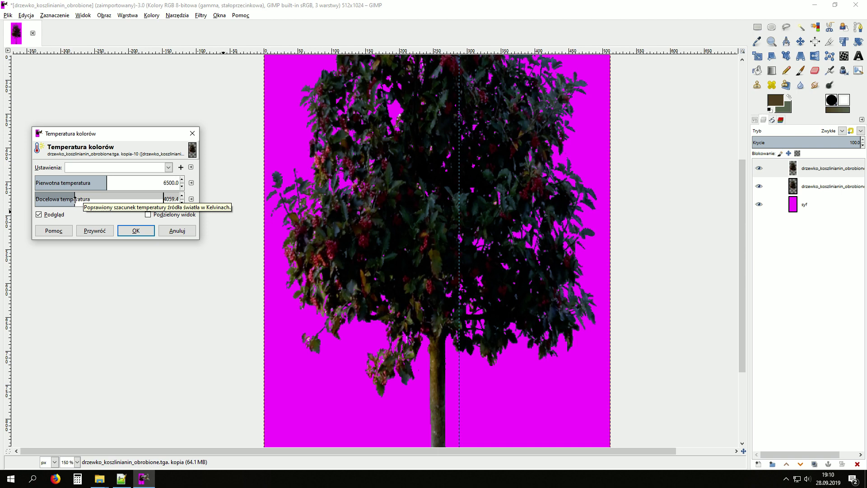
left_click_drag(111, 182, 143, 182)
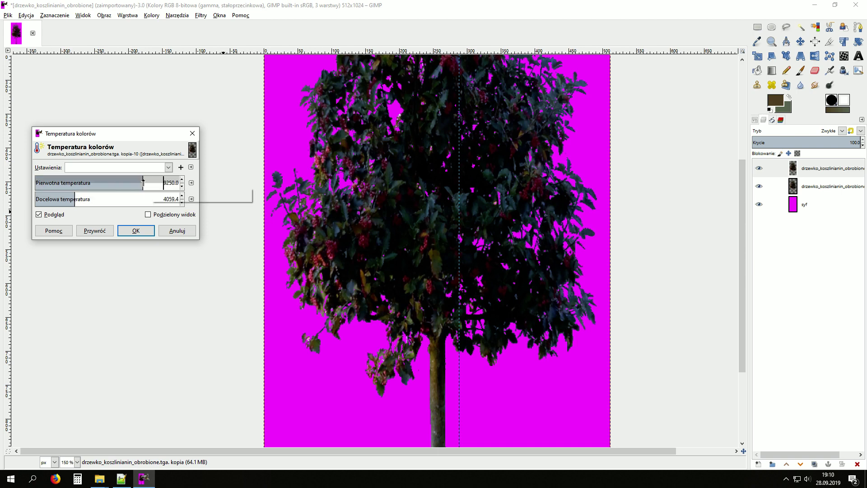
left_click_drag(75, 196, 94, 196)
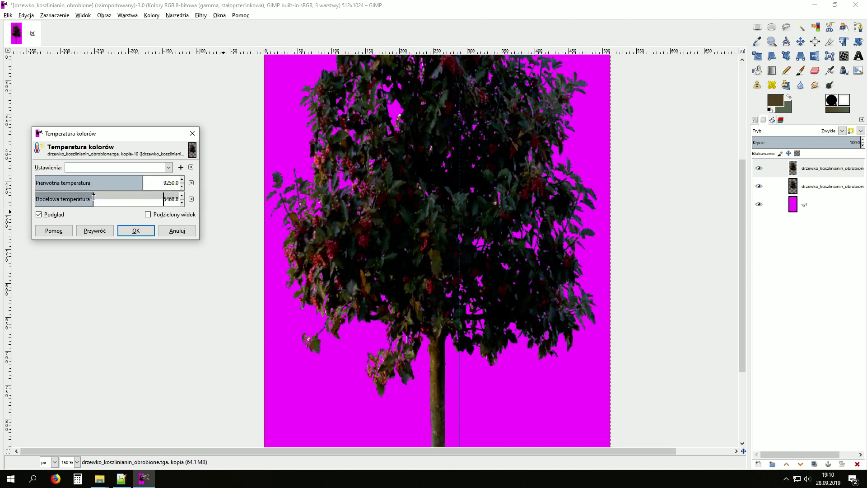
left_click(151, 180)
left_click(136, 231)
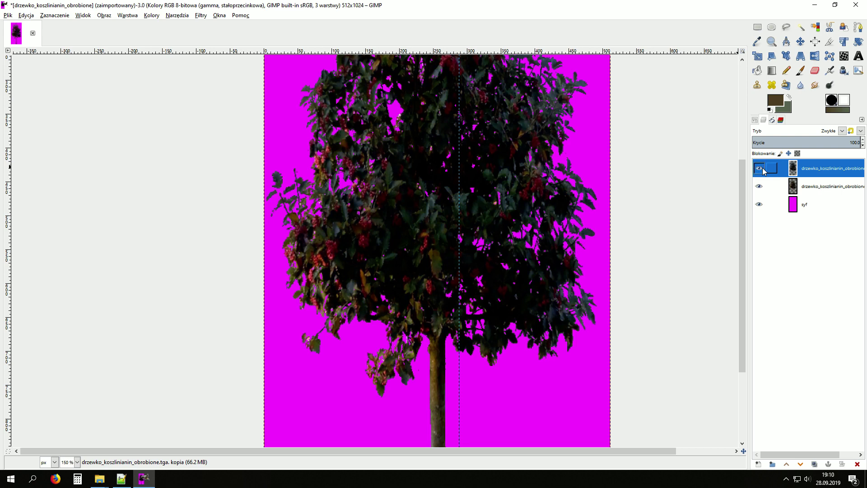
Erase parts of the duplicate tree with the soft 2. Hardness 025 eraser brush.
left_click(815, 71)
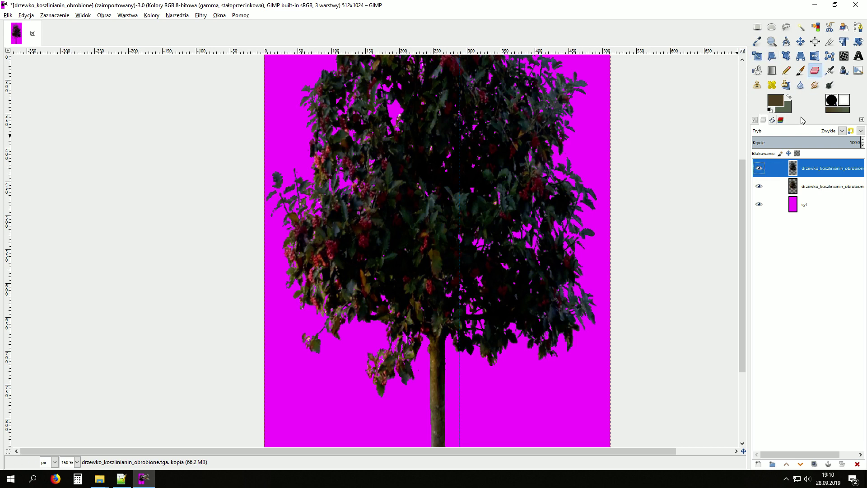
left_click(757, 120)
left_click(759, 167)
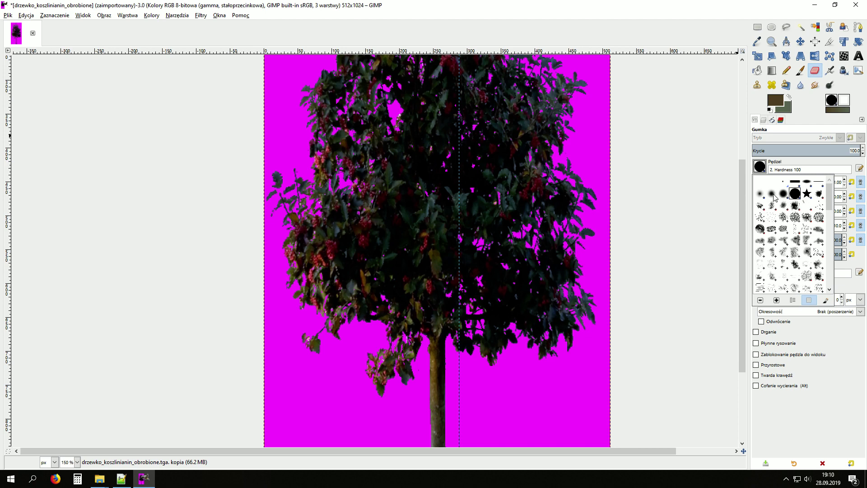
left_click(761, 194)
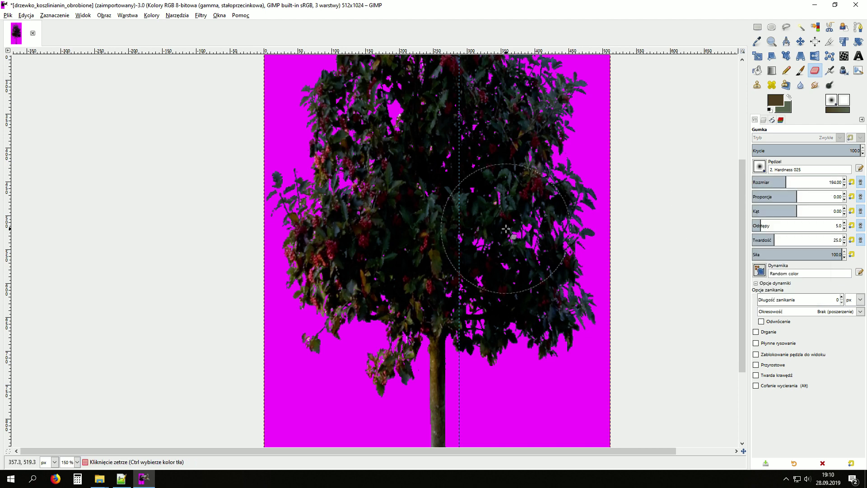
scroll(507, 295, "down", 5)
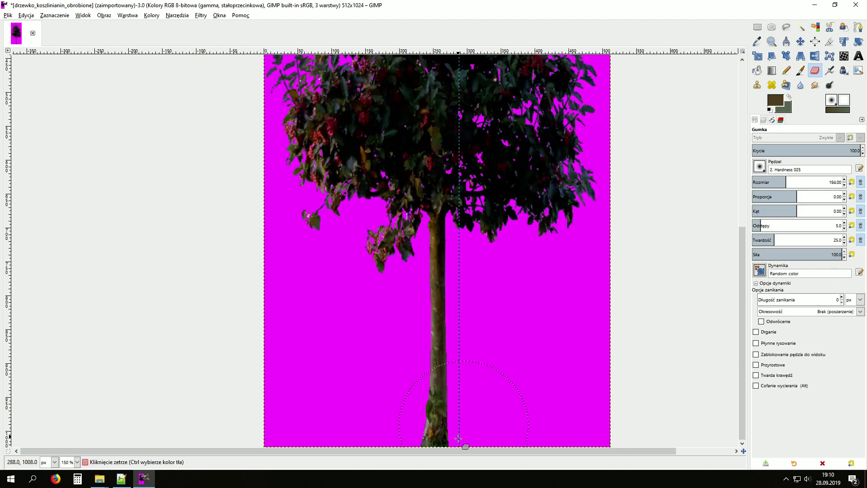
scroll(506, 136, "up", 4)
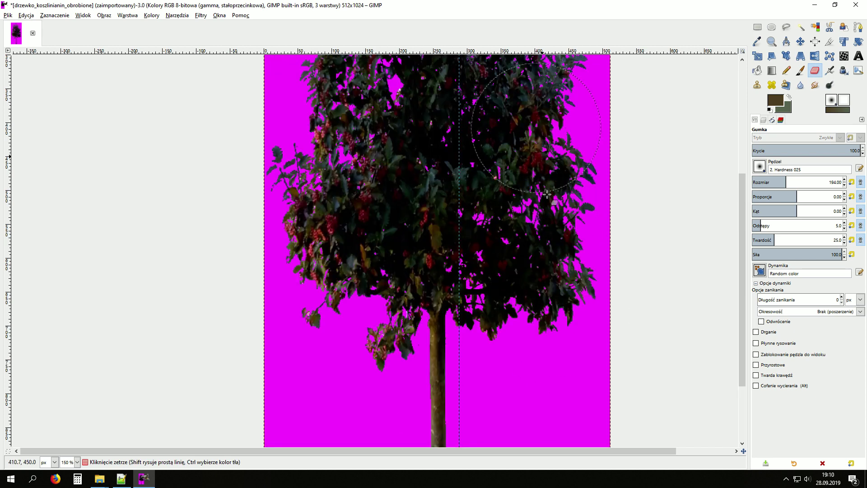
scroll(564, 289, "up", 7)
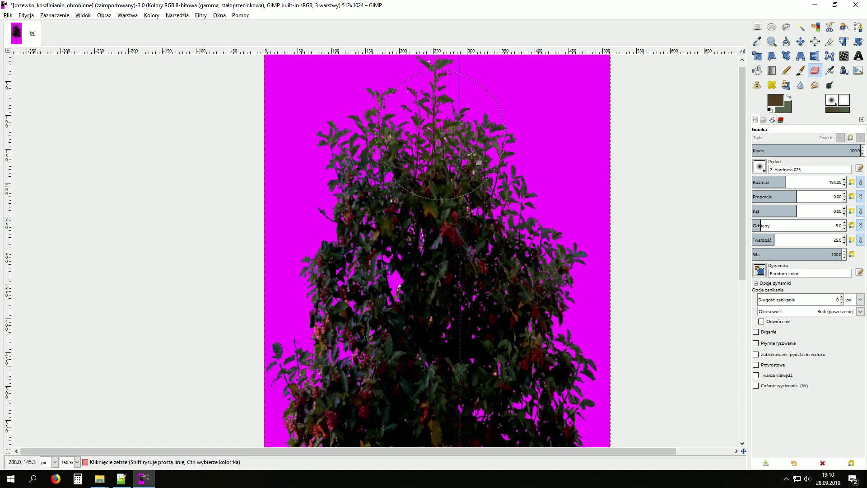
scroll(429, 204, "down", 4)
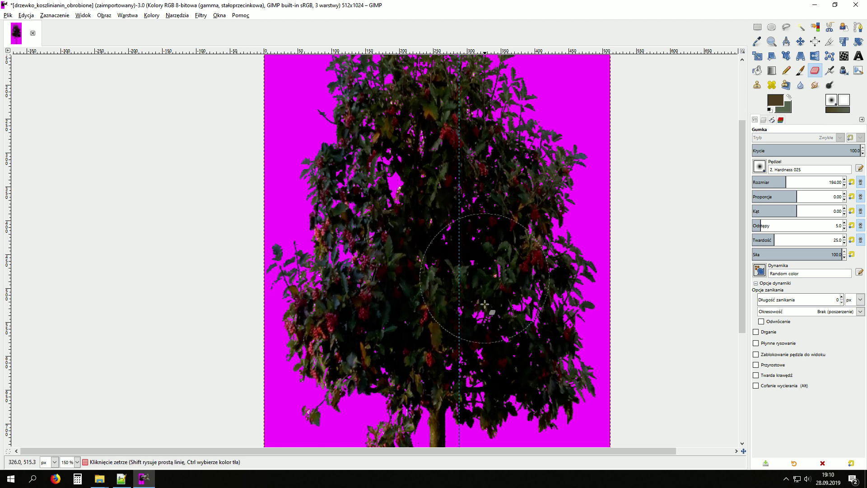
scroll(465, 366, "down", 3)
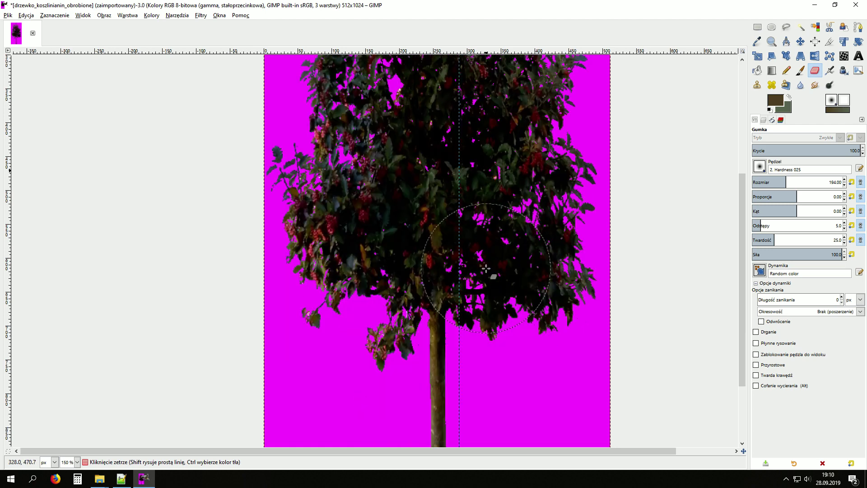
Toggle the duplicate layer's visibility to compare it with the original tree.
left_click(764, 121)
left_click(761, 170)
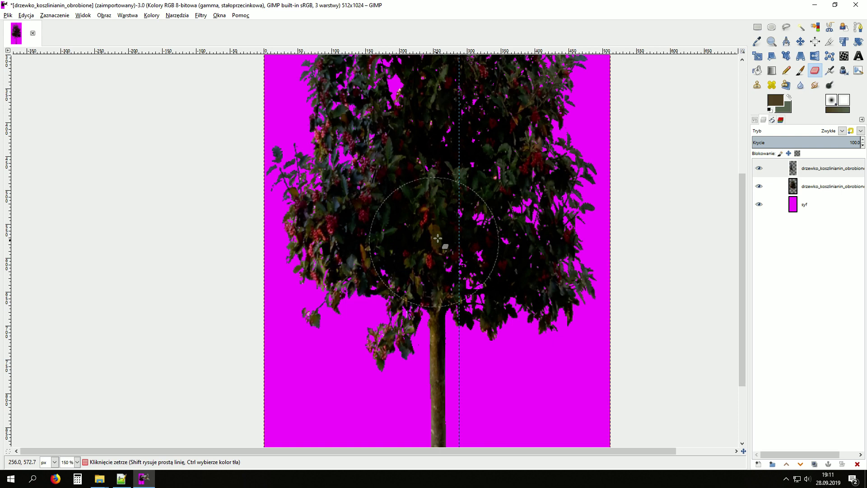
left_click(760, 170)
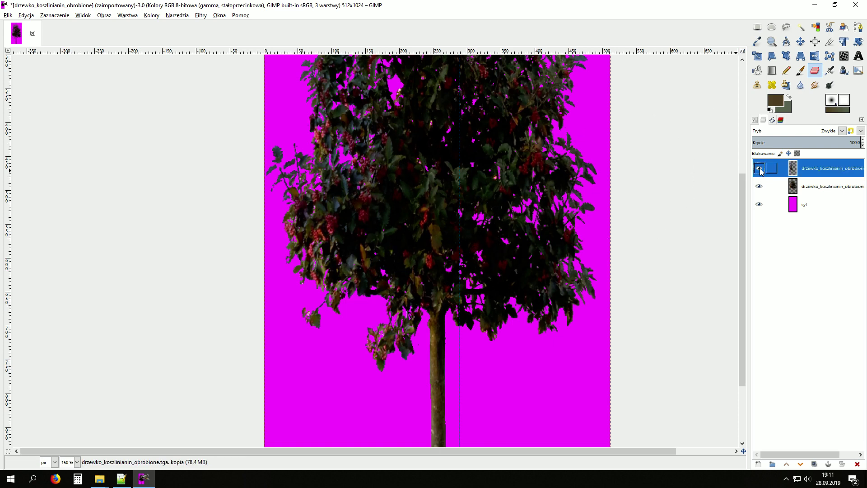
scroll(638, 231, "up", 5)
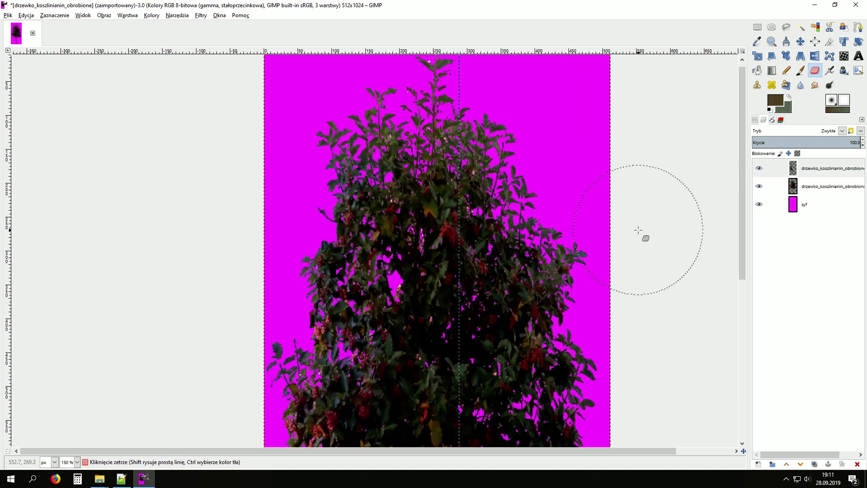
scroll(595, 238, "down", 3)
scroll(528, 220, "down", 1)
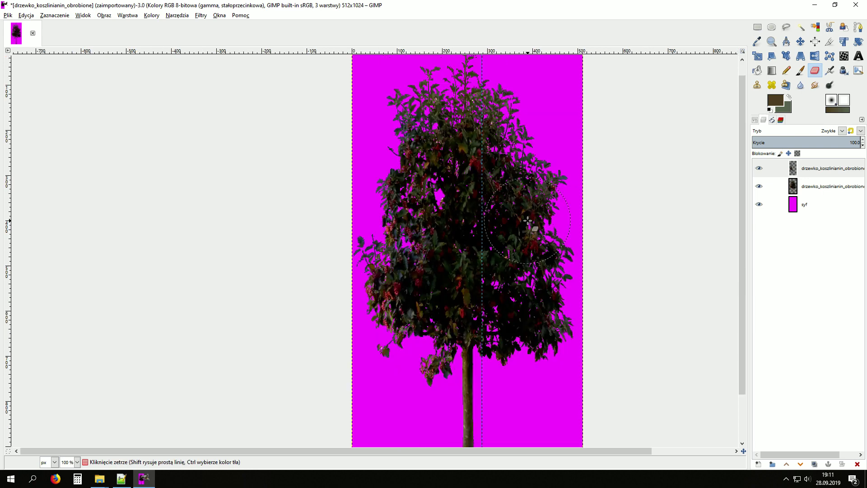
scroll(528, 220, "down", 2)
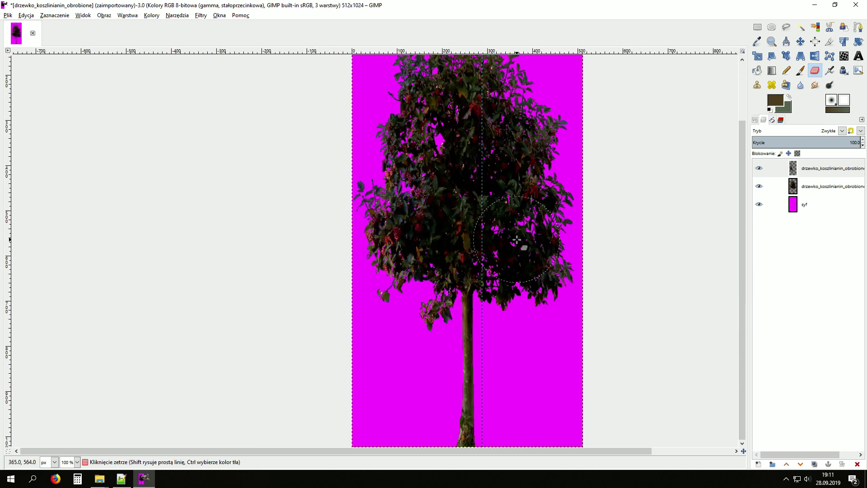
key("ctrl")
scroll(446, 252, "up", 2)
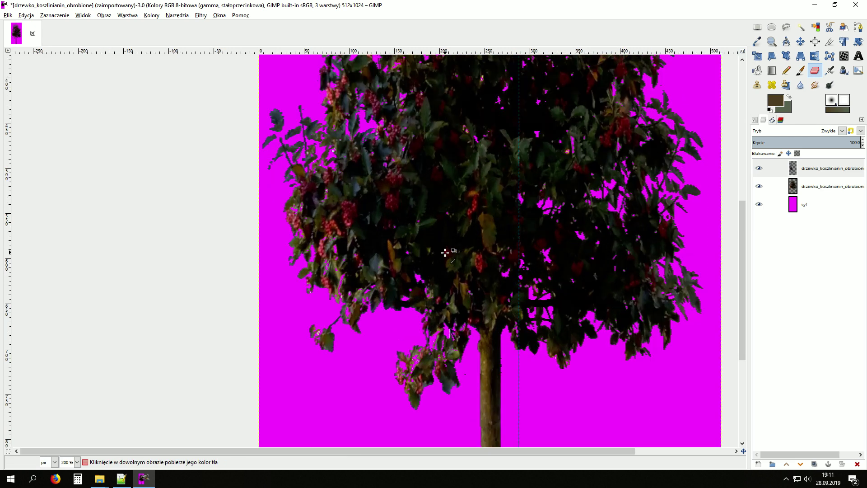
scroll(445, 253, "up", 5)
scroll(445, 253, "up", 5)
Apply Alpha Threshold at 0.5 to the duplicate tree layer.
left_click(128, 15)
mouse_move(144, 120)
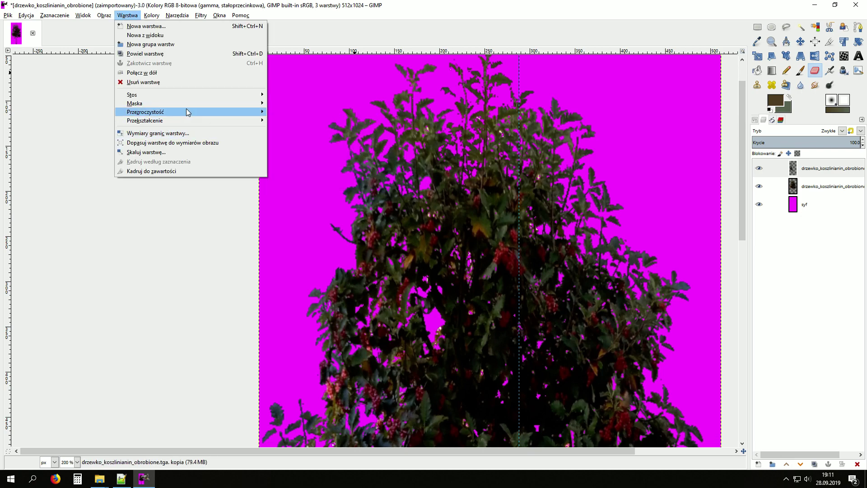
left_click(308, 153)
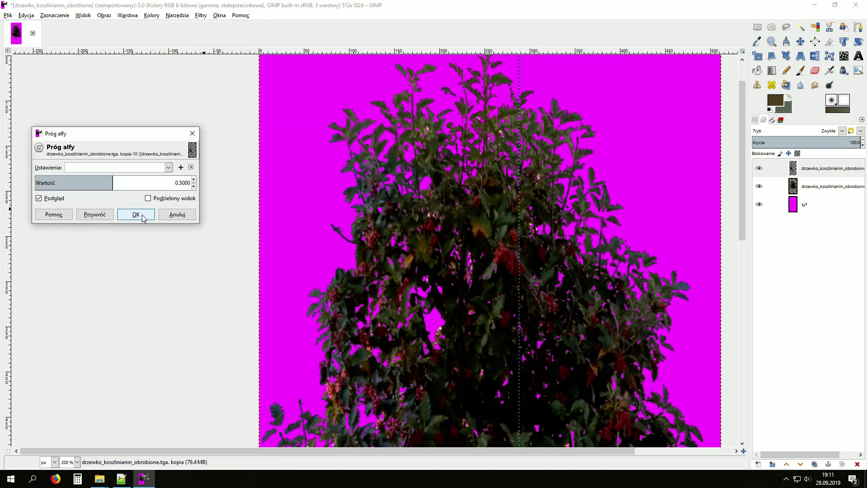
left_click(136, 214)
scroll(401, 222, "down", 5)
scroll(383, 206, "down", 3)
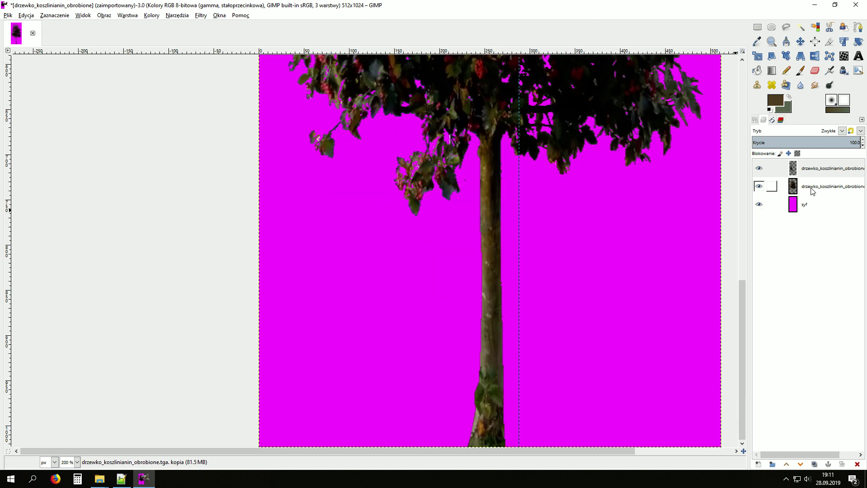
Merge the duplicate down into the tree layer and apply Alpha Threshold to the merged tree.
right_click(813, 174)
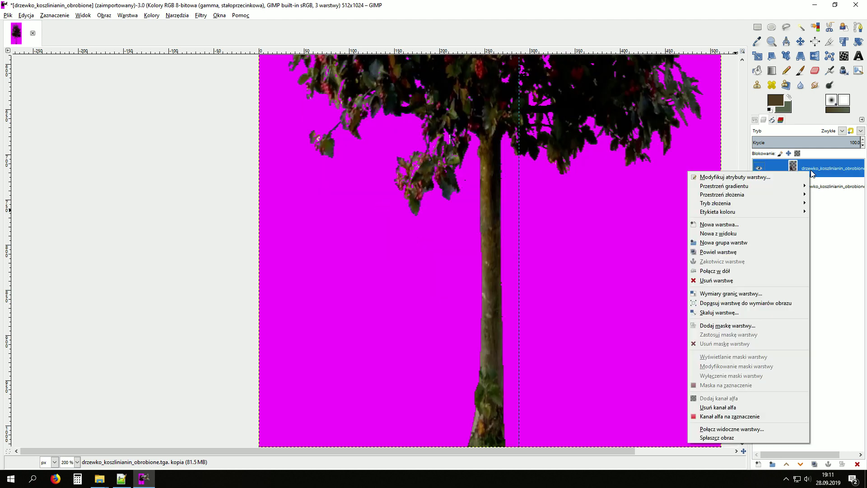
left_click(732, 271)
left_click(134, 17)
mouse_move(145, 112)
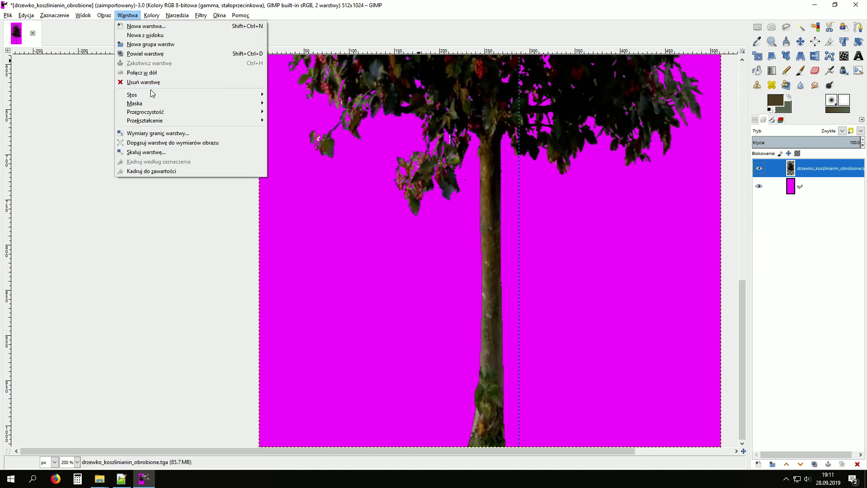
left_click(296, 149)
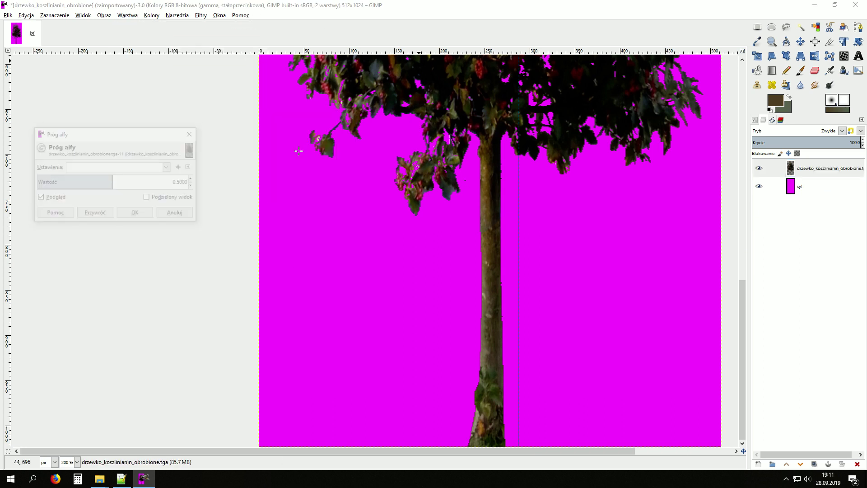
left_click(136, 215)
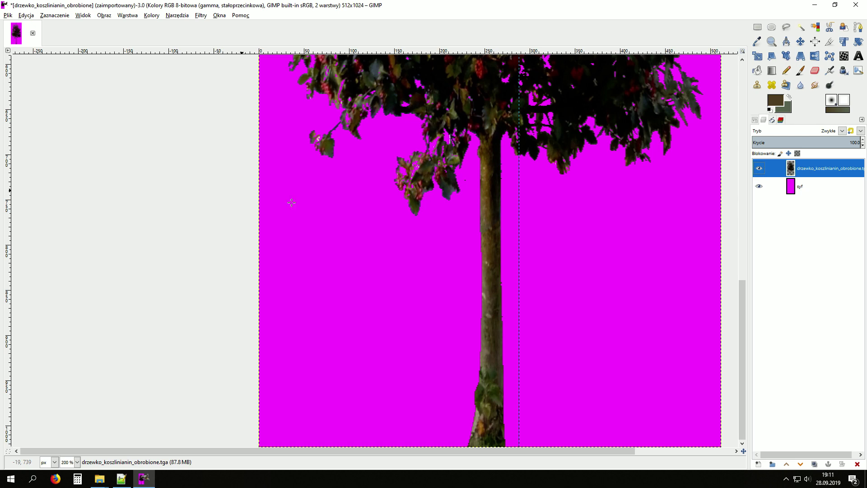
scroll(230, 186, "up", 5)
scroll(385, 210, "up", 5)
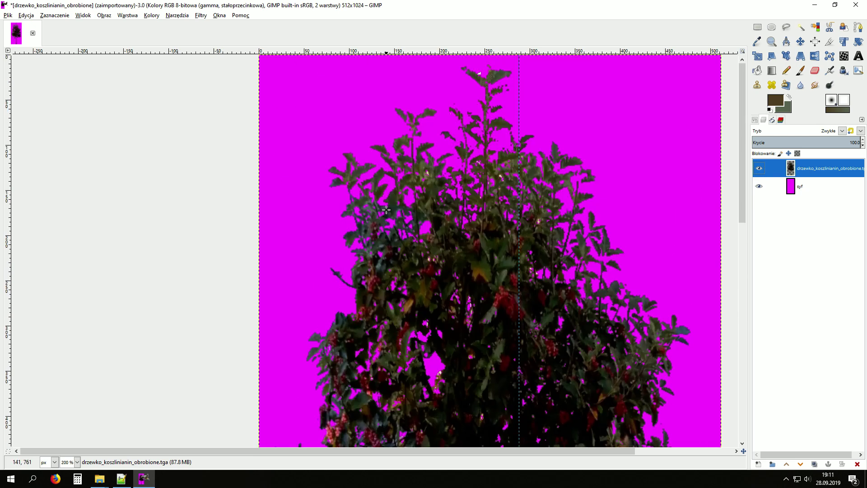
Add a layer mask to the tree initialised from the layer's alpha channel.
right_click(814, 173)
left_click(730, 326)
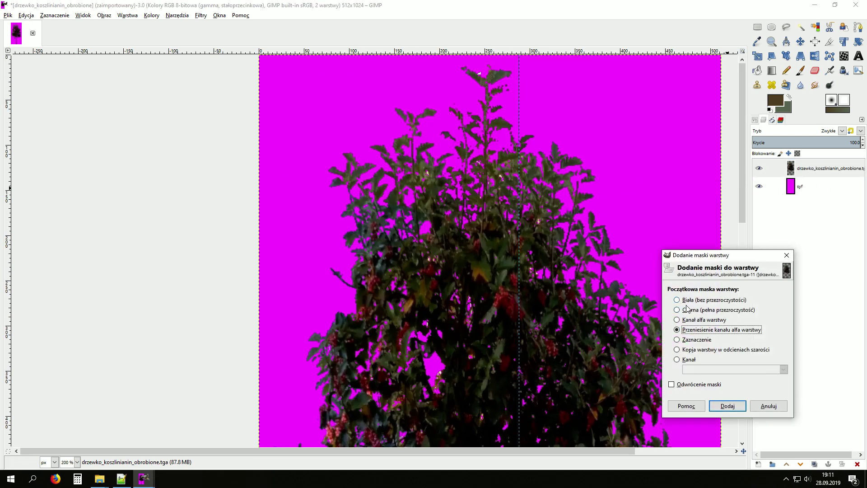
left_click(698, 324)
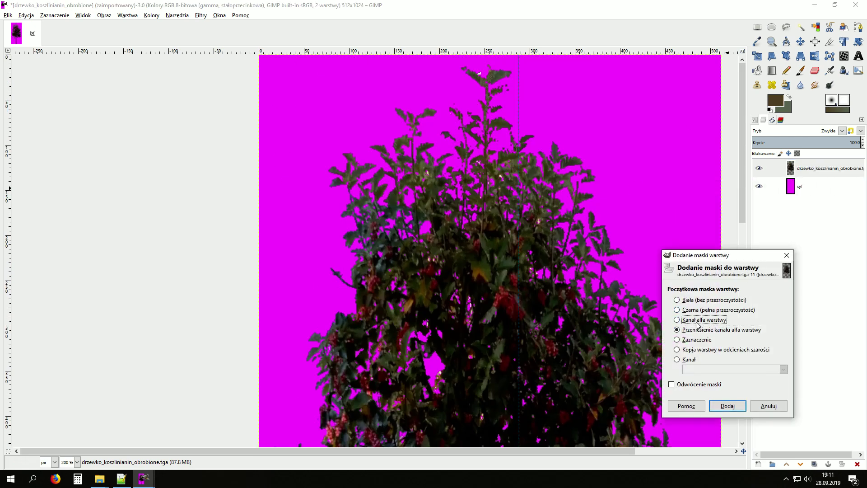
left_click(728, 405)
Switch editing back to the layer pixels and disable the new layer mask.
right_click(824, 168)
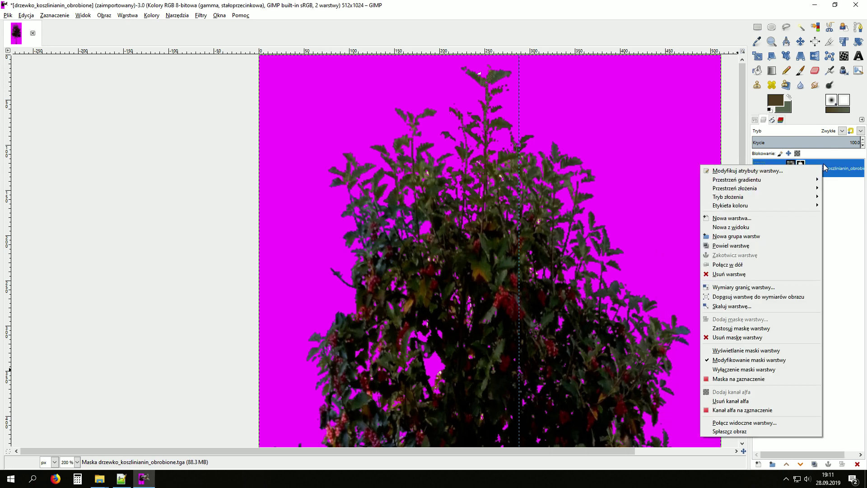
left_click(749, 359)
right_click(815, 169)
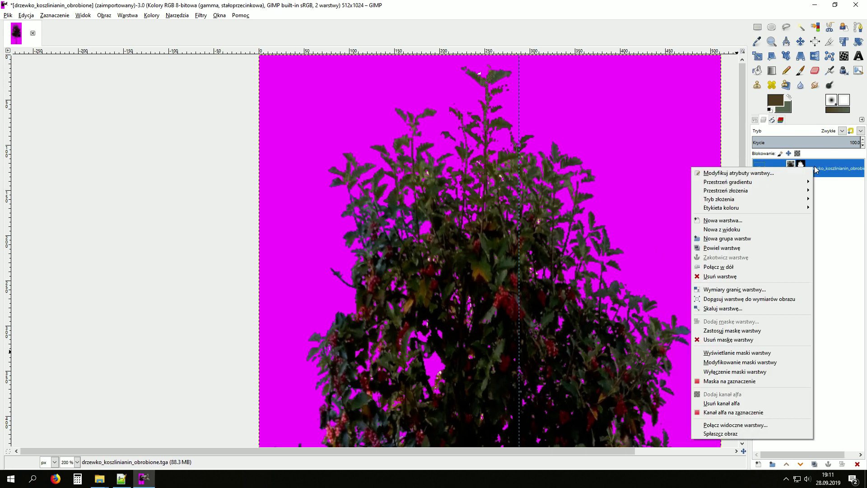
left_click(725, 374)
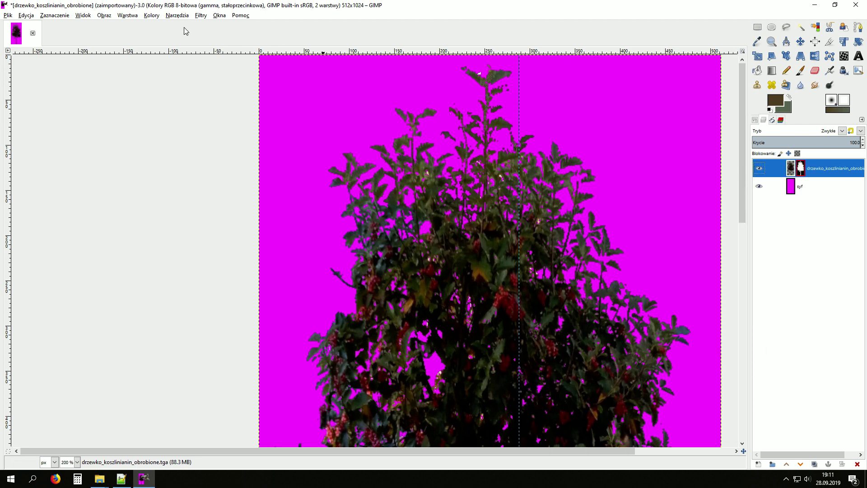
left_click(200, 15)
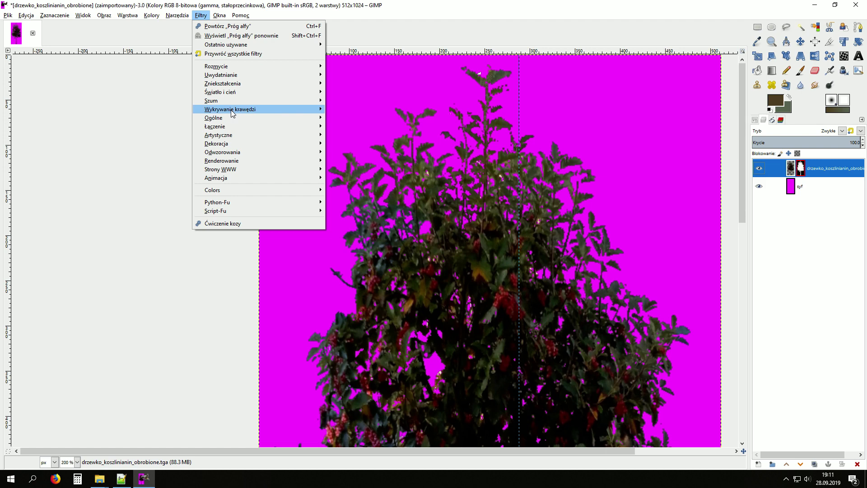
mouse_move(223, 83)
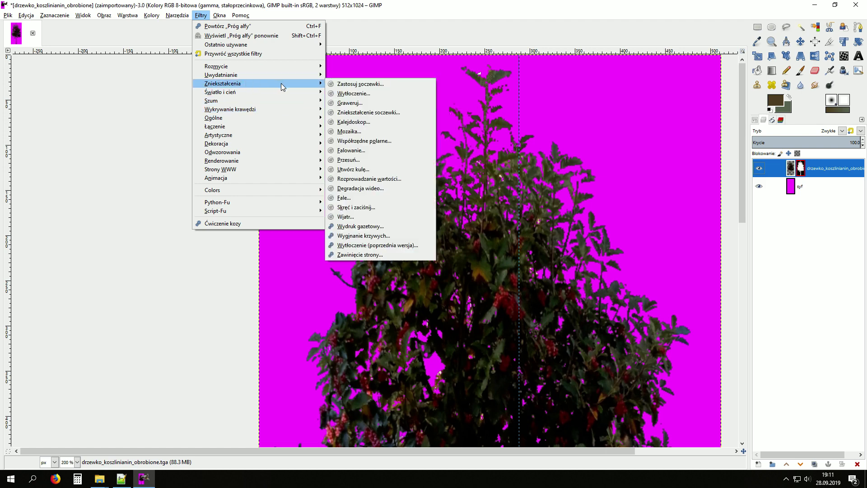
Run Value Propagate in More opaque mode, repeating it with Ctrl+F until the magenta corners vanish.
left_click(369, 179)
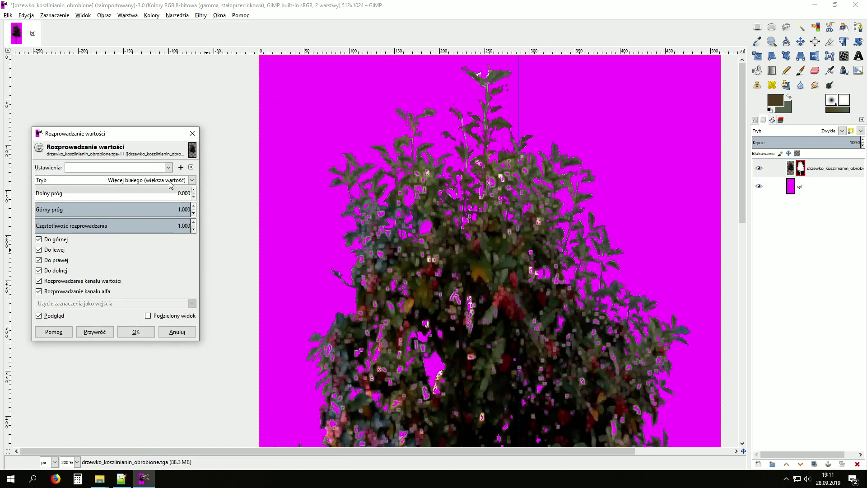
left_click(131, 181)
left_click(86, 243)
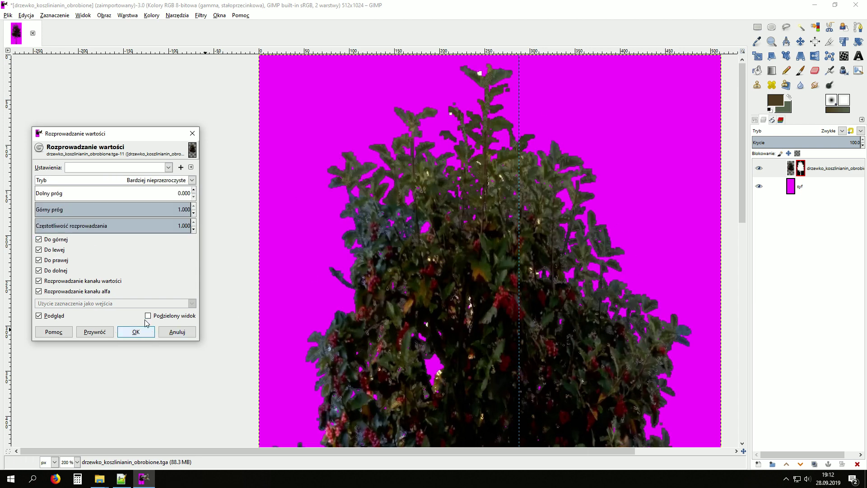
left_click(136, 334)
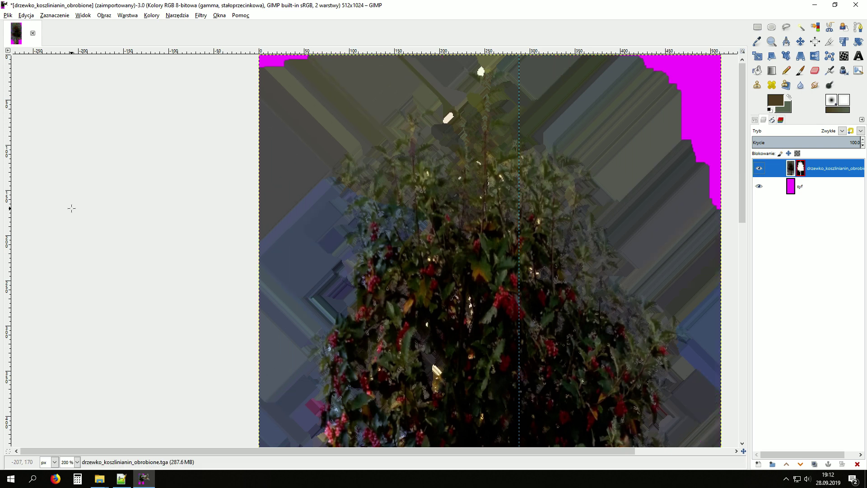
scroll(70, 208, "down", 2)
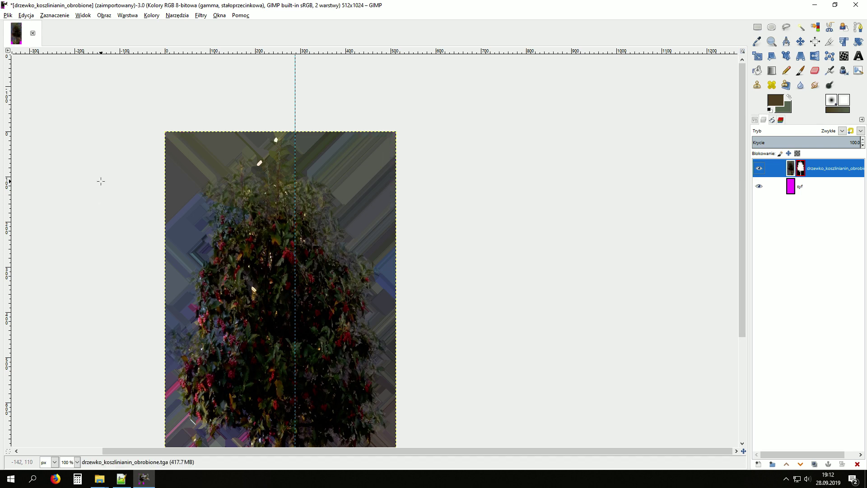
scroll(104, 208, "down", 5)
key("ctrl+f")
key("ctrl+f")
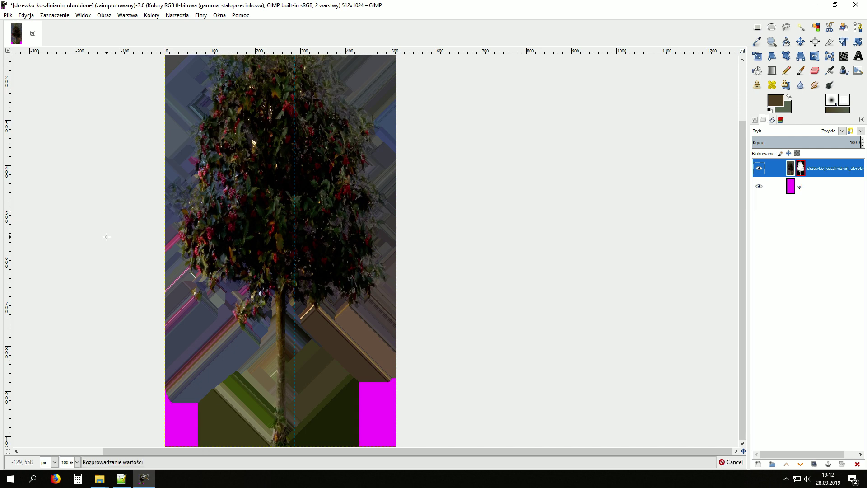
key("ctrl+f")
key("ctrl+f")
key("ctrl+f")
key("ctrl+f")
key("ctrl+f")
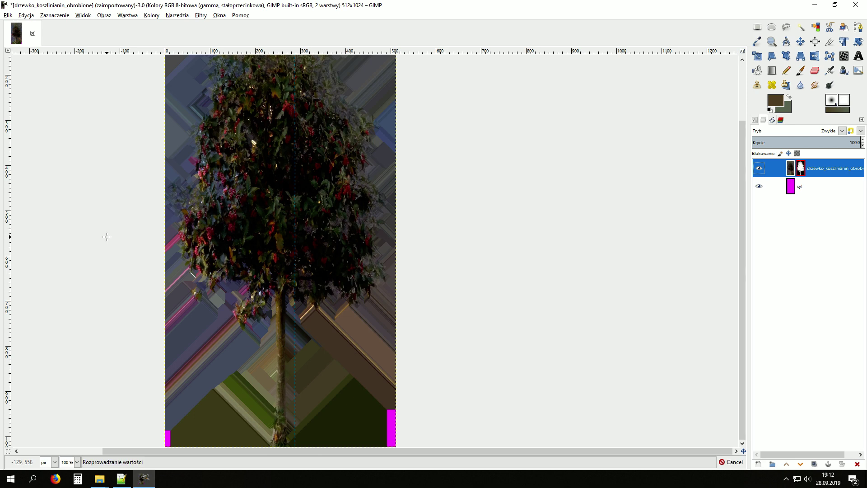
key("ctrl+f")
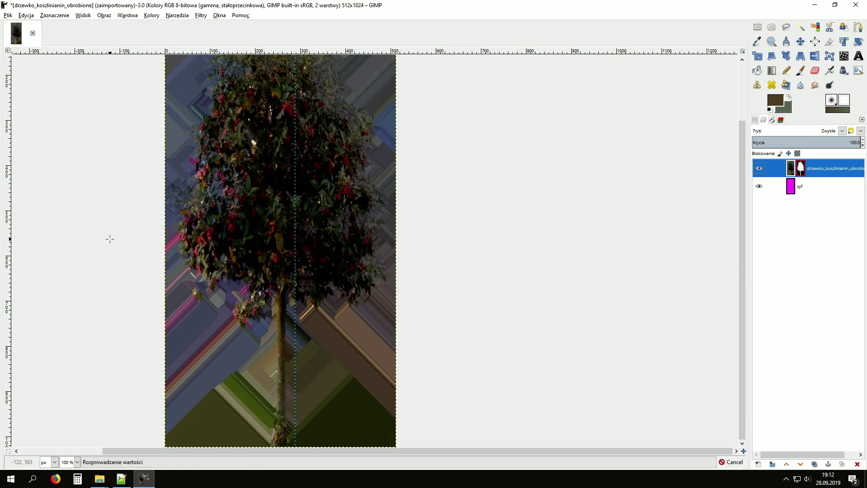
left_click(795, 192)
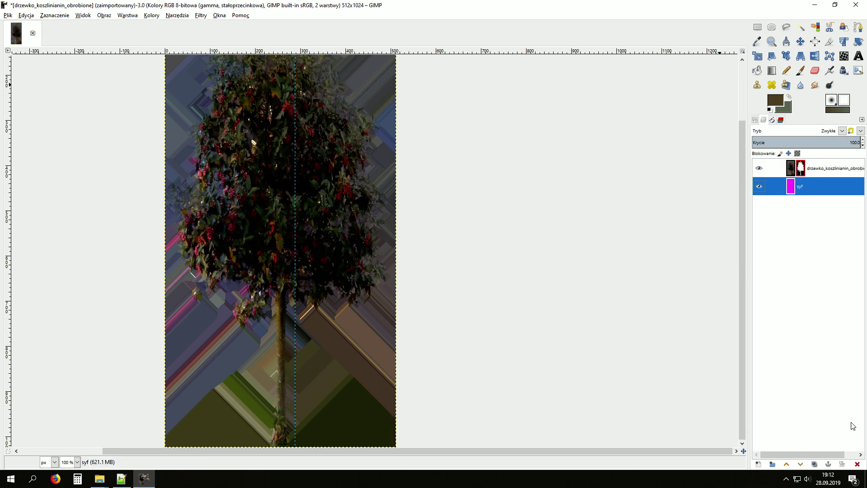
Delete the magenta syf layer and apply the tree layer's mask.
left_click(857, 464)
right_click(823, 178)
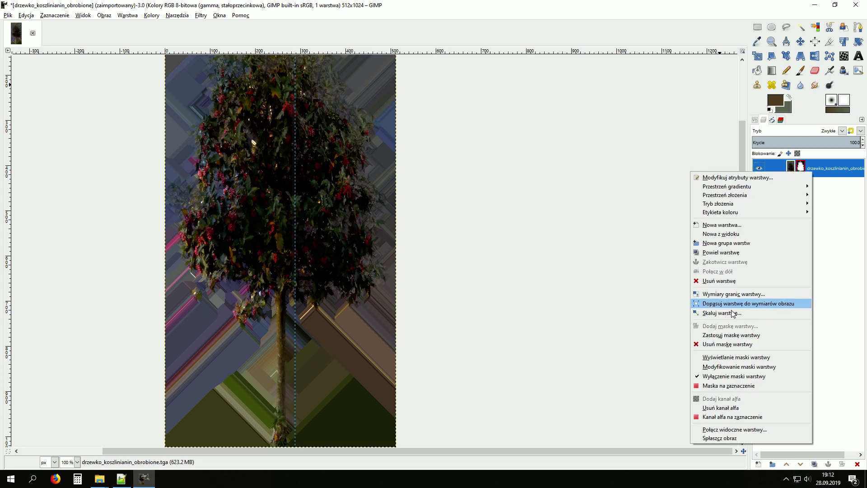
left_click(725, 335)
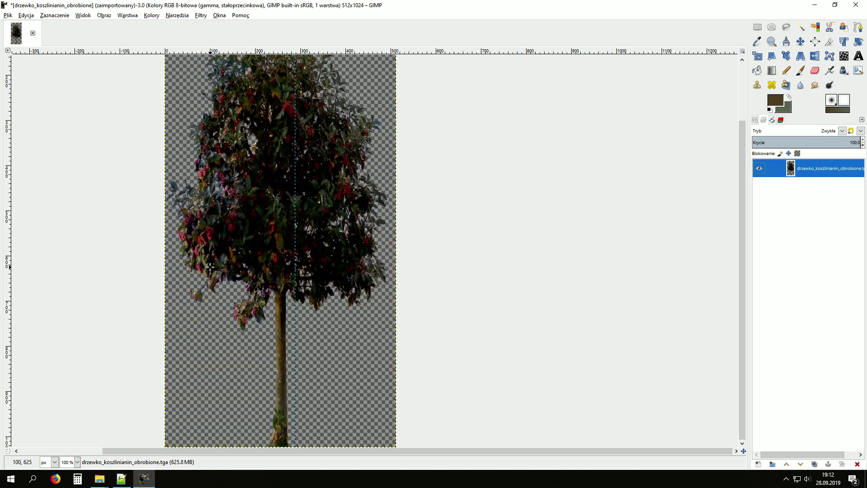
scroll(211, 264, "up", 1)
scroll(212, 265, "down", 1)
scroll(211, 265, "down", 1)
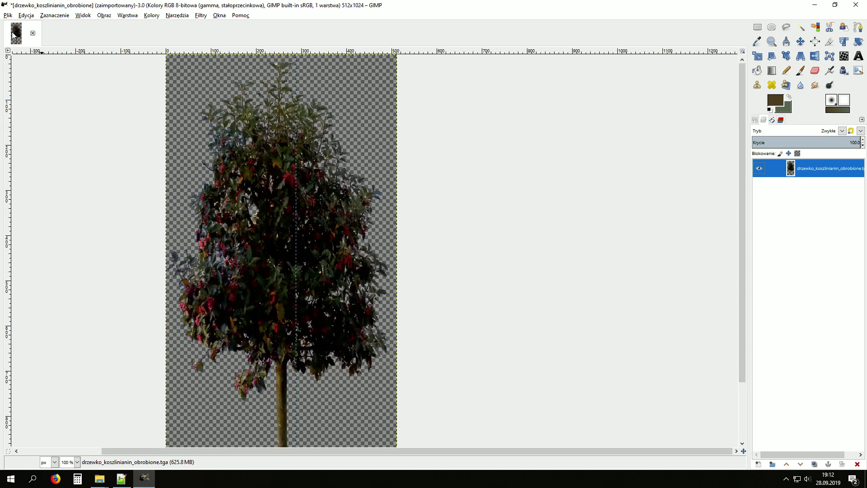
left_click(8, 16)
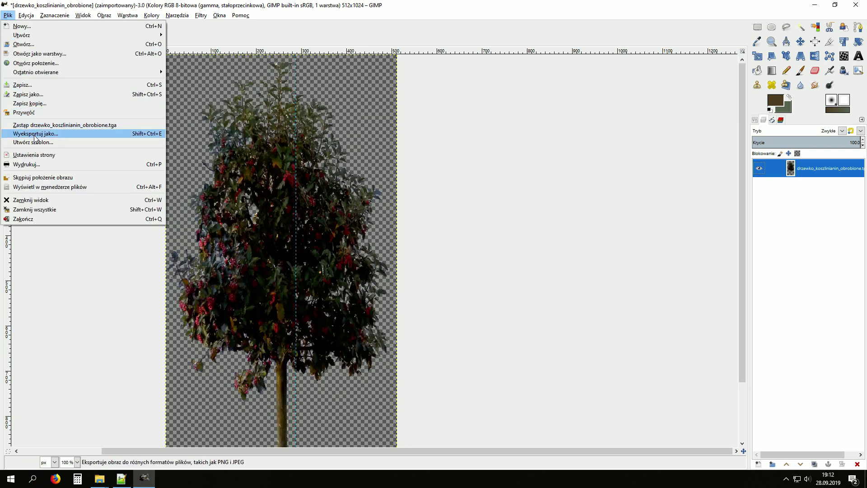
Open the Export Image window and browse the D: drive's tekstury folder.
left_click(34, 134)
left_click_drag(179, 69, 427, 66)
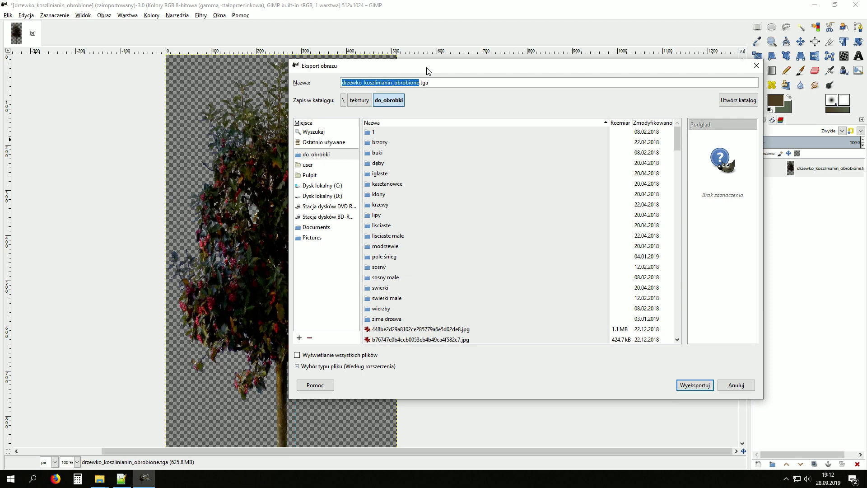
left_click(319, 197)
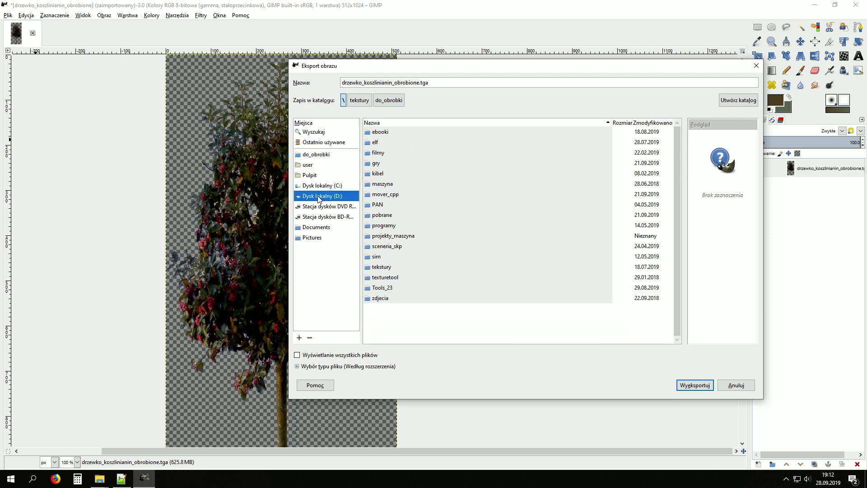
double_click(390, 267)
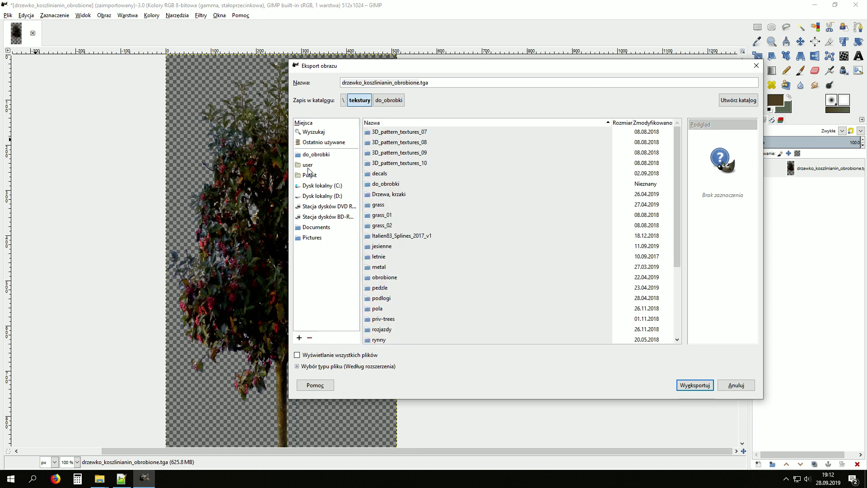
Navigate the export window to C:\pctga\textures\trees\autumn.
left_click(329, 187)
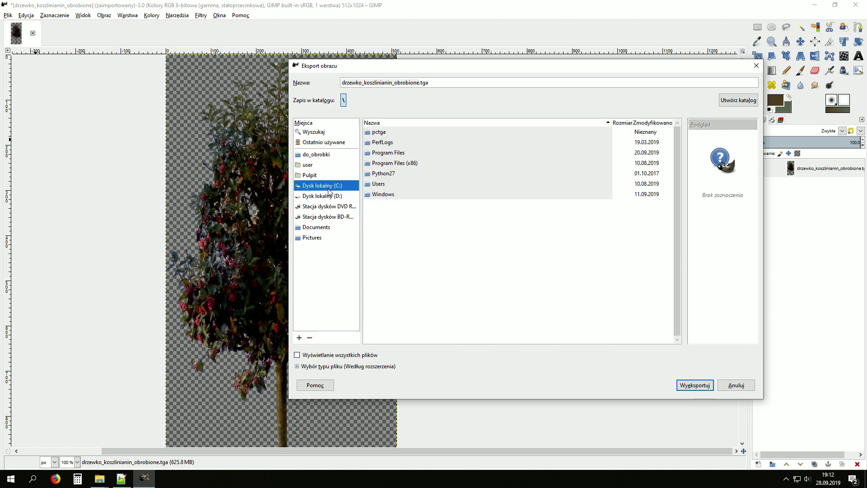
double_click(388, 134)
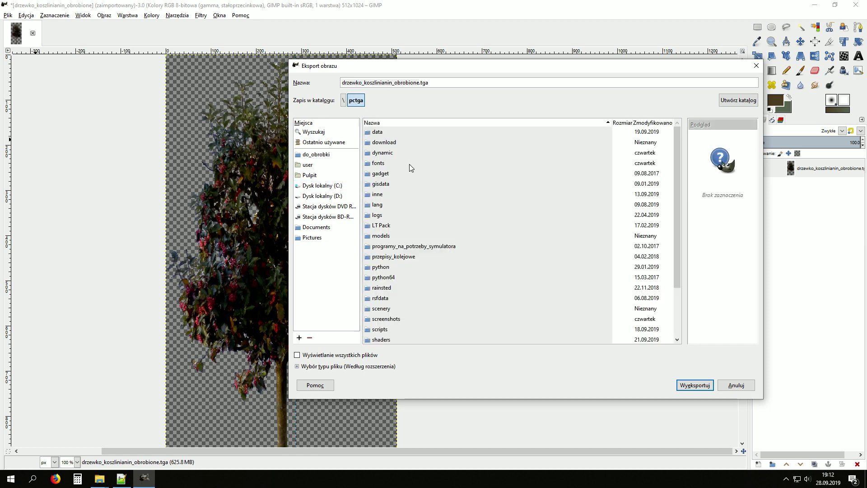
scroll(405, 305, "down", 3)
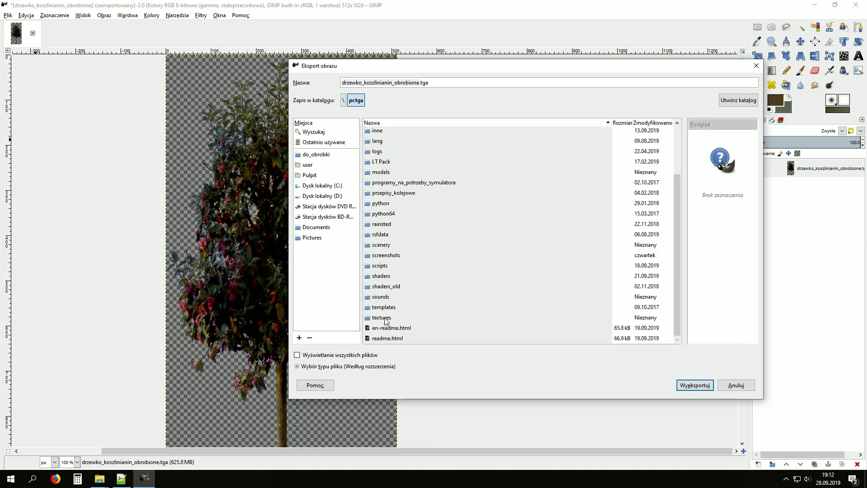
double_click(387, 291)
left_click(384, 289)
type("tr")
double_click(384, 267)
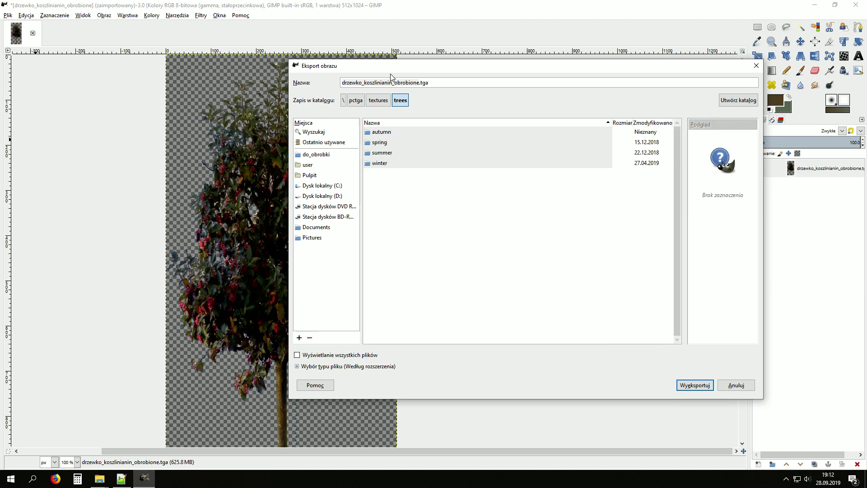
left_click_drag(396, 71, 480, 72)
double_click(462, 133)
key("Return")
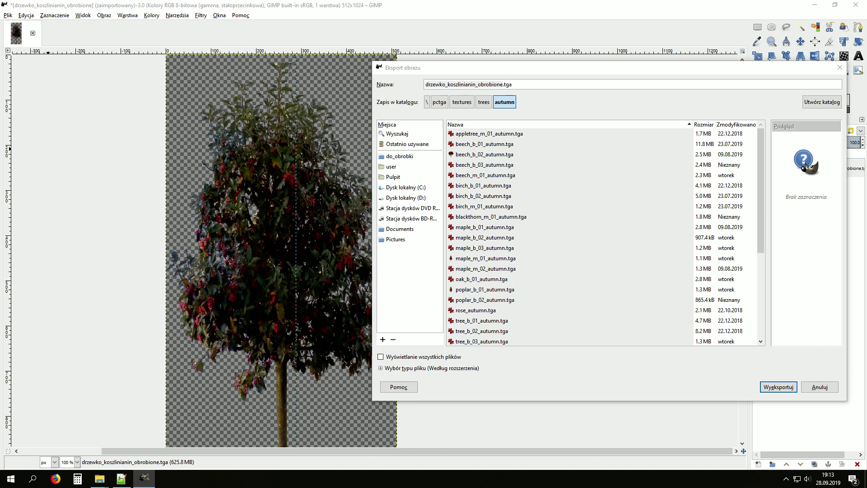
left_click(501, 85)
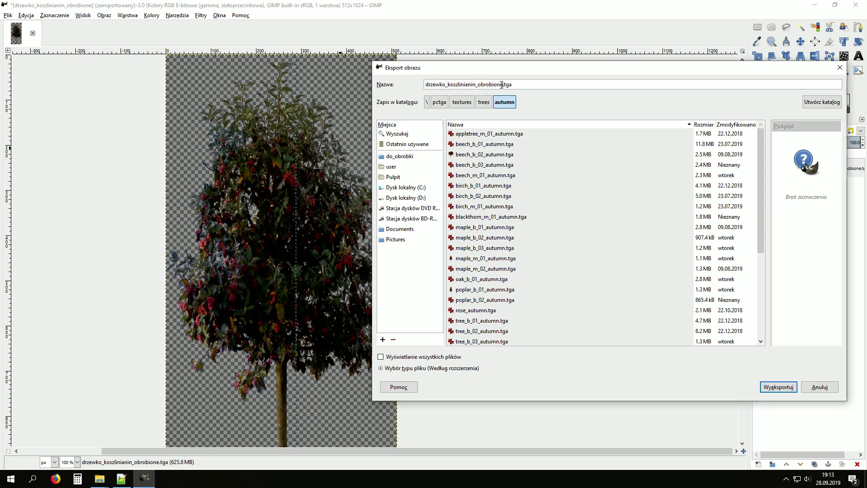
Export as rowan_s_01_autumn.tga, keeping RLE compression and bottom-left origin.
left_click_drag(501, 84, 419, 85)
type("rowan_")
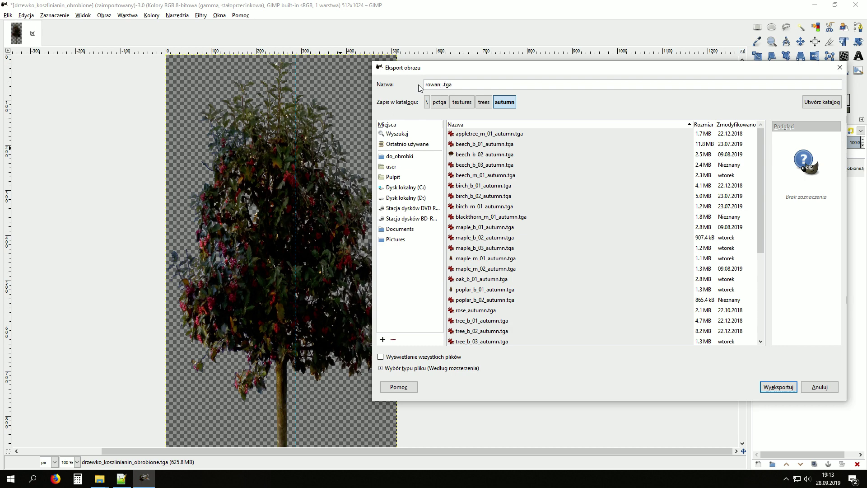
scroll(163, 292, "down", 3)
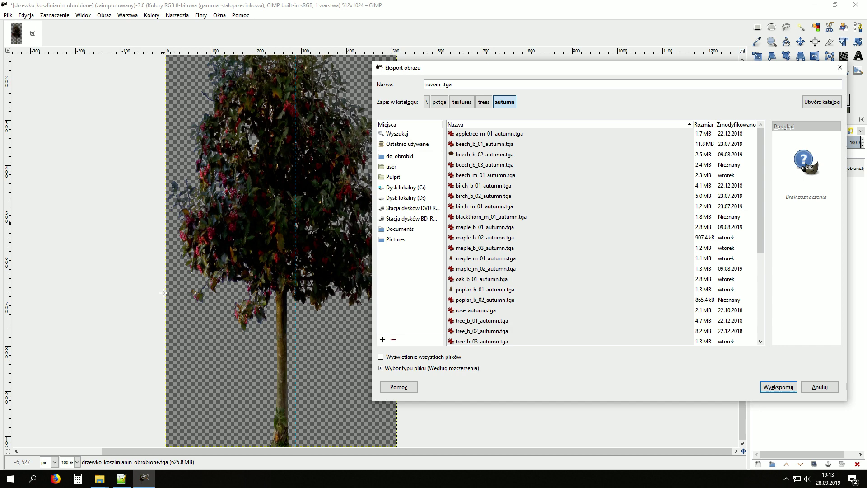
scroll(163, 292, "up", 3)
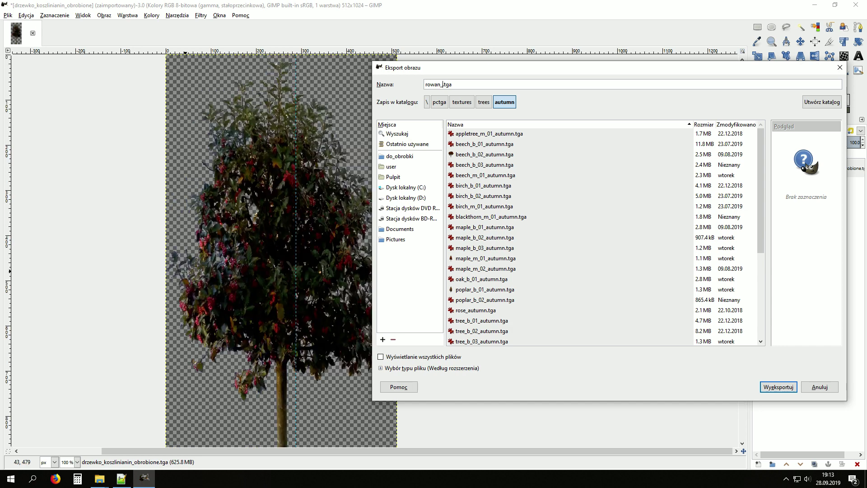
type("s_01)")
key("BackSpace")
type("_autumn")
left_click(789, 388)
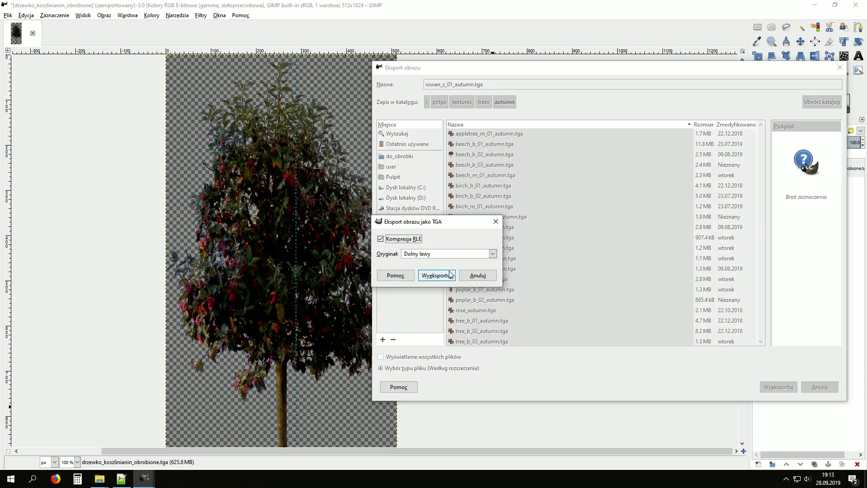
left_click(450, 274)
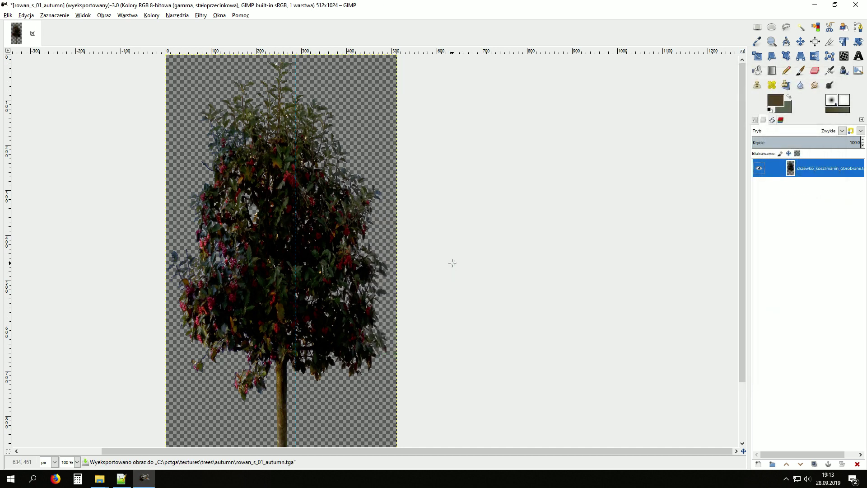